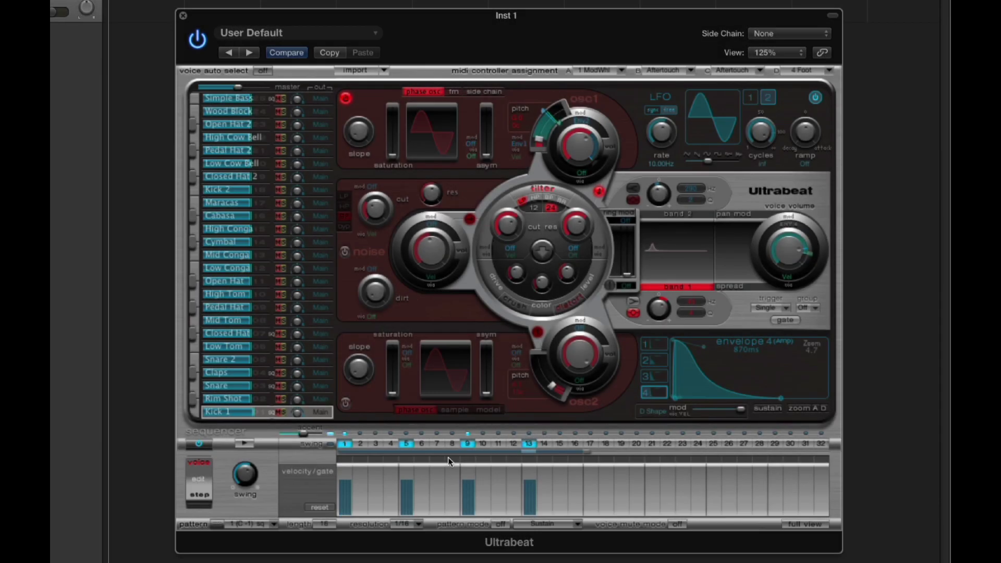
Compare the sequencer's voice and step edit modes, ending in voice mode.
left_click(204, 493)
left_click(202, 481)
left_click(203, 494)
left_click(205, 466)
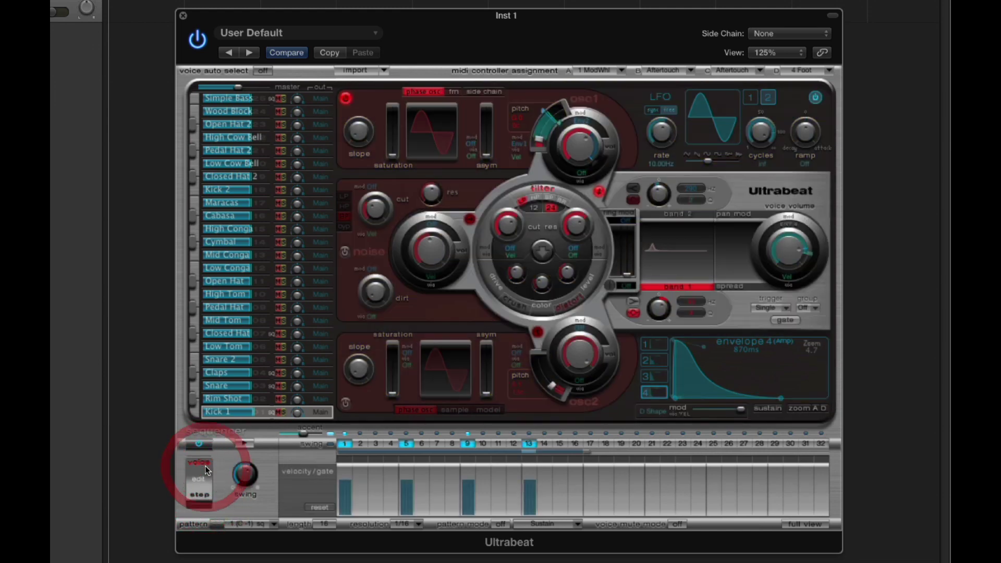
left_click(205, 495)
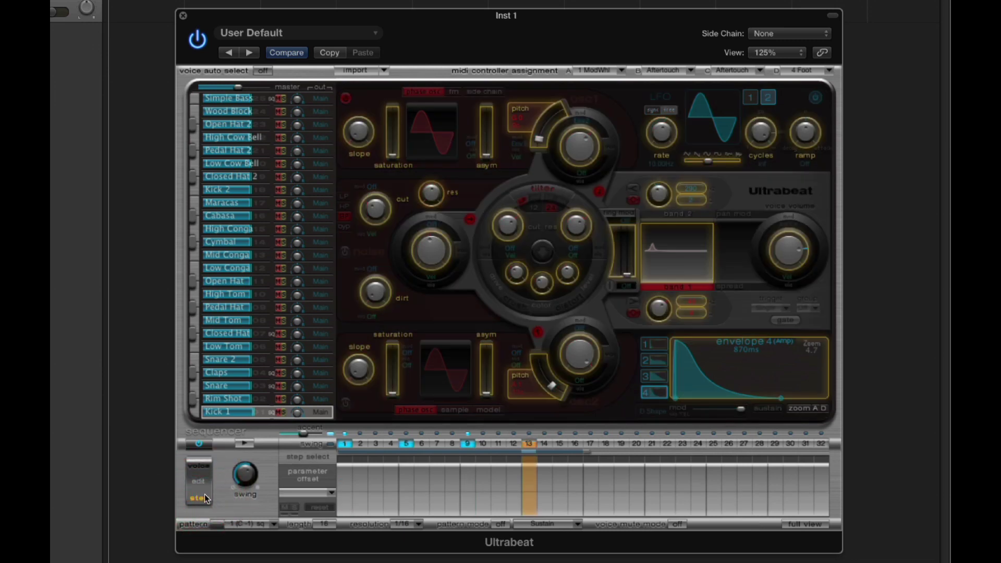
left_click(205, 467)
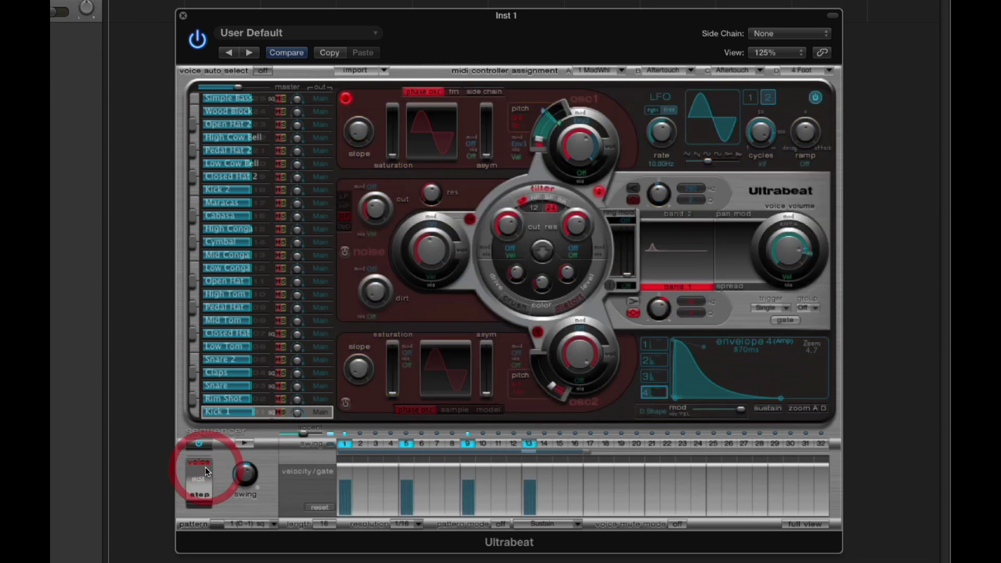
Compare the Snare 2 sequence with Kick 1's, leaving Kick 1 selected in voice edit mode.
left_click(265, 324)
left_click(267, 360)
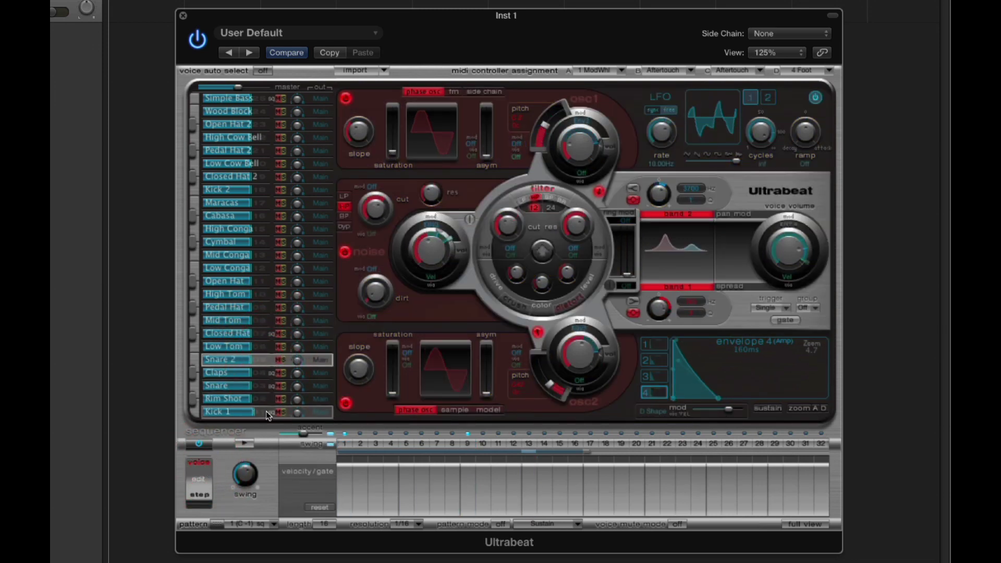
left_click(266, 411)
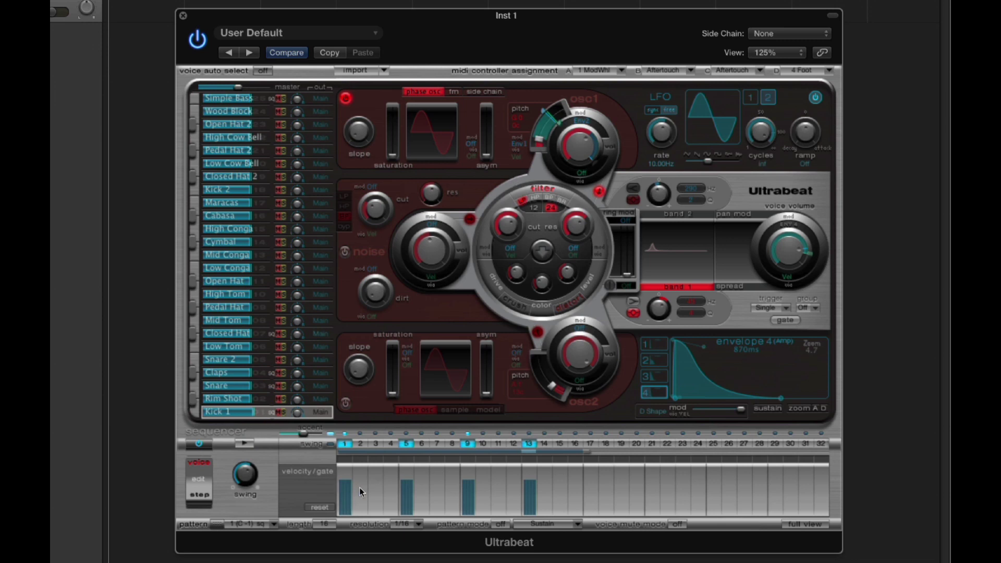
left_click(274, 522)
left_click(273, 496)
left_click(208, 463)
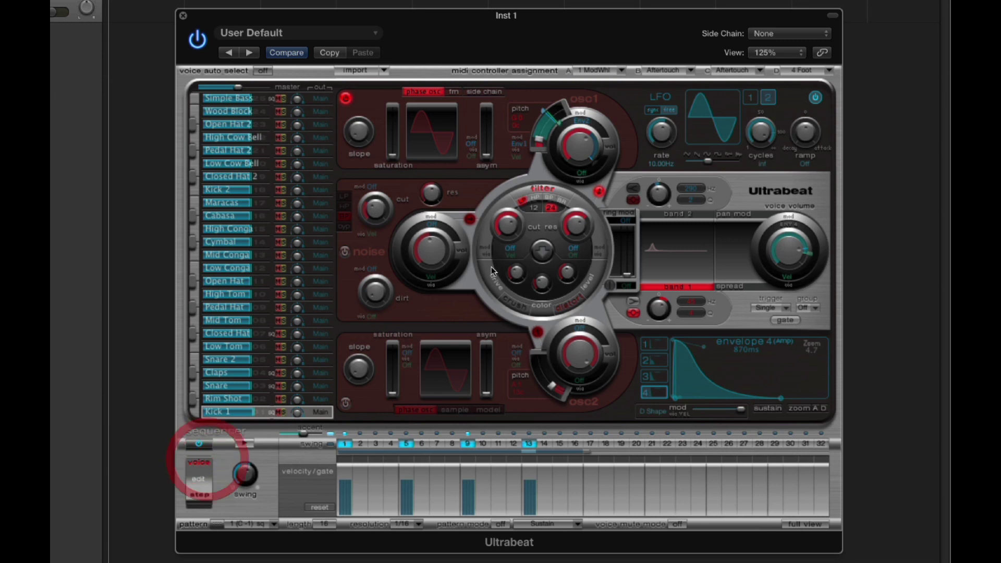
Solo the Kick 1 voice while staying in voice edit mode.
left_click(270, 412)
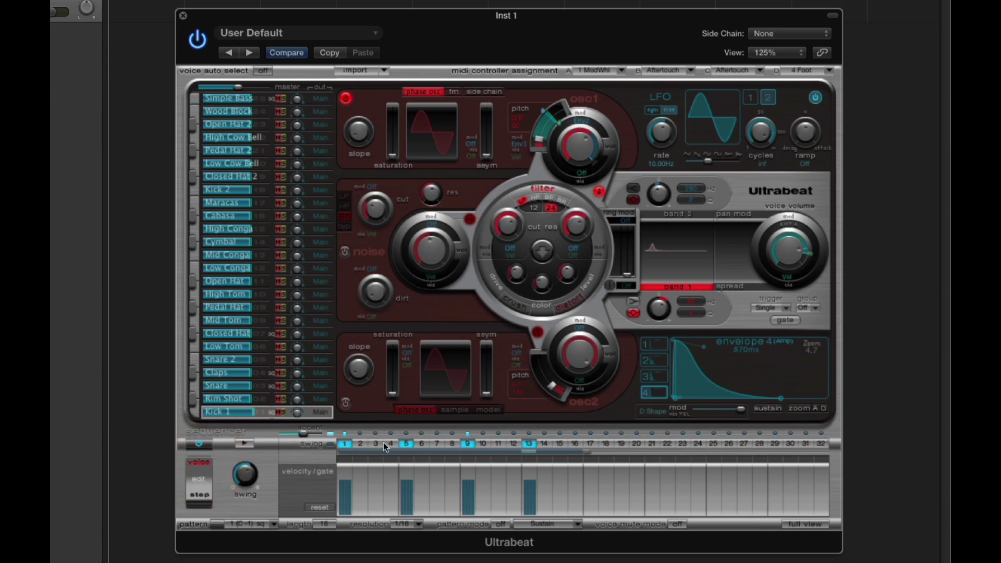
left_click(405, 443)
left_click(465, 444)
left_click(282, 412)
left_click(209, 462)
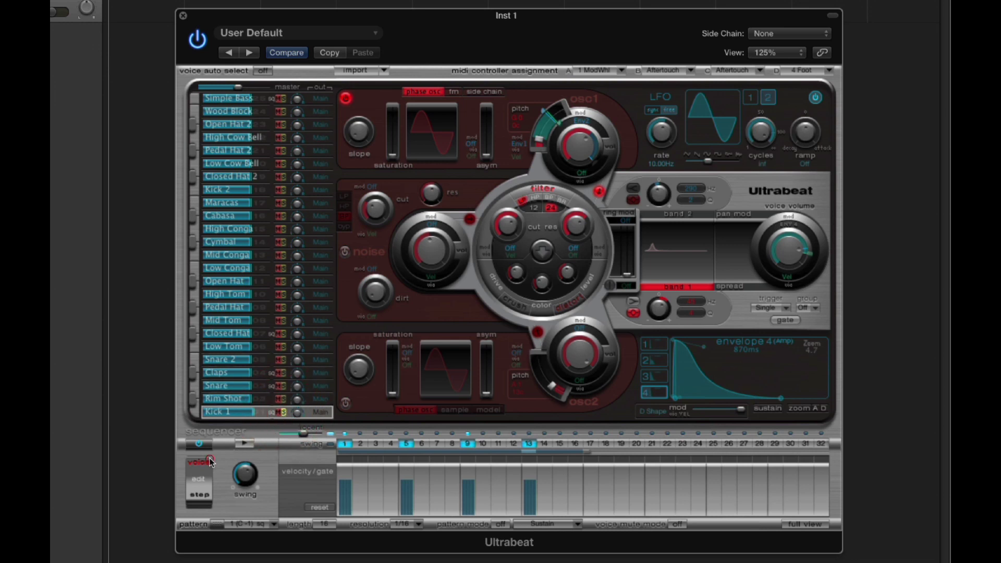
Toggle Kick 1's oscillator 1 and its step 5 trigger off and back on.
left_click(347, 99)
left_click(347, 99)
left_click(201, 462)
left_click(406, 443)
left_click(406, 444)
left_click(202, 463)
Switch the sequencer to step edit mode and select steps 1, 5, 9 and 13 in turn, returning to step 1.
left_click(201, 496)
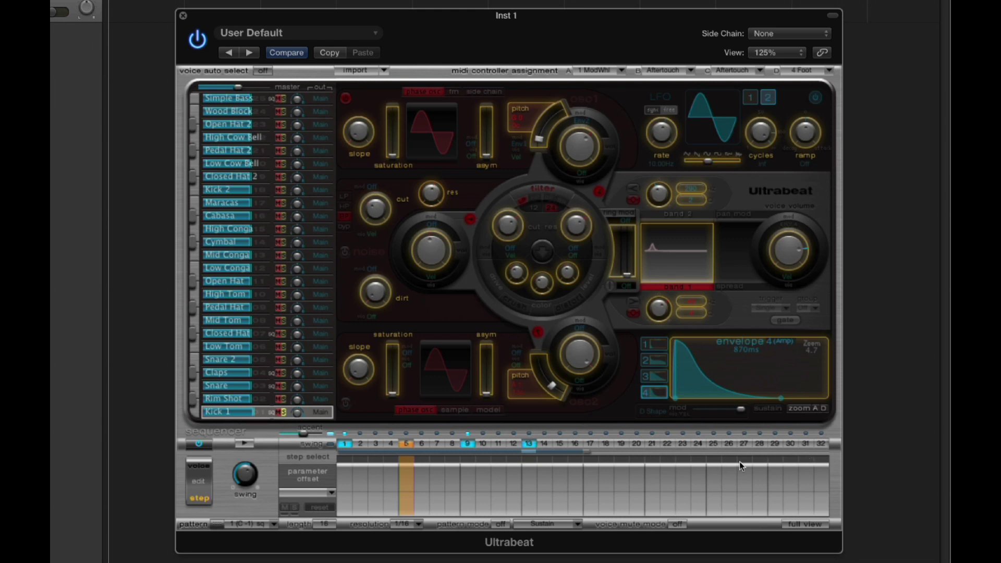
left_click(350, 460)
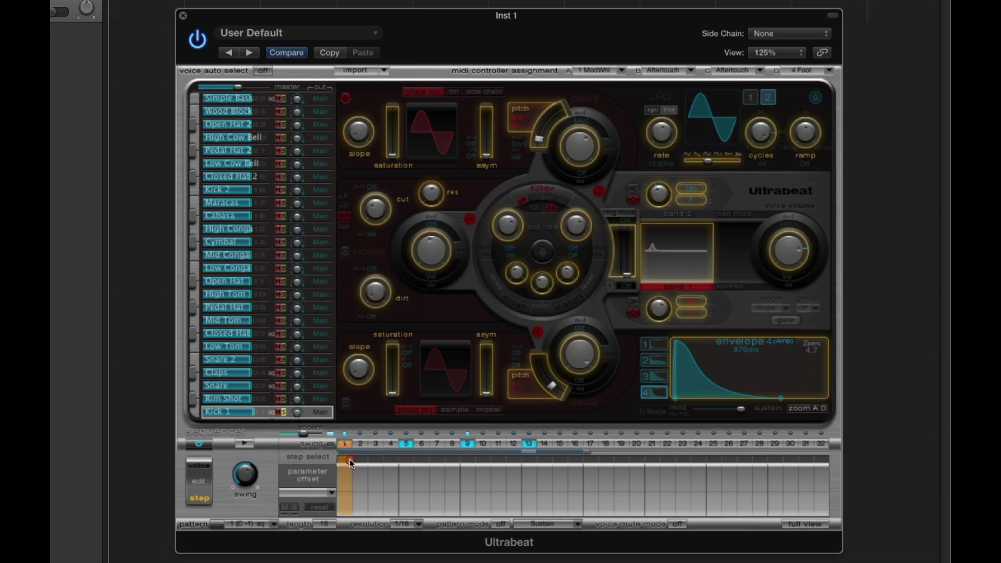
left_click(402, 461)
left_click(471, 459)
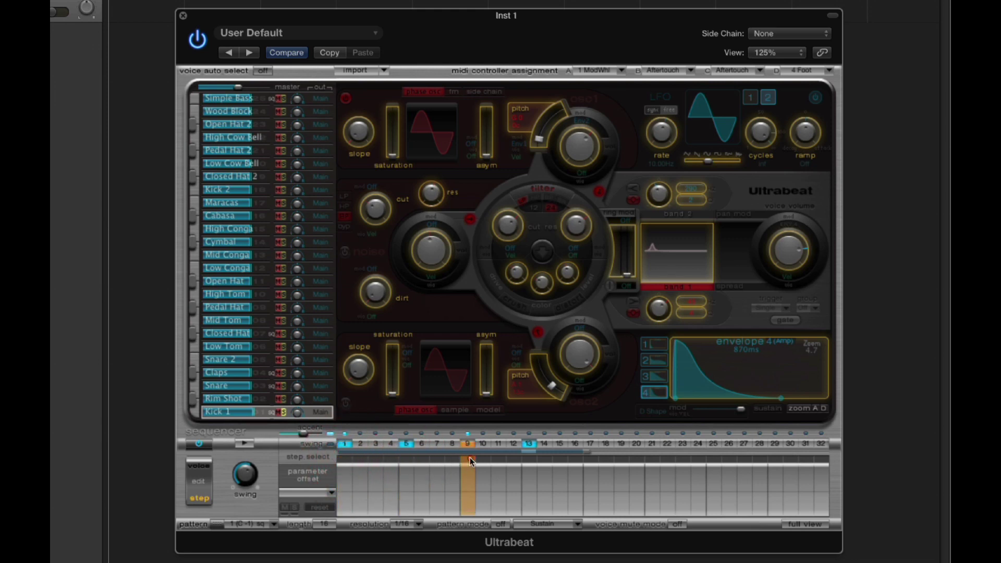
left_click(532, 459)
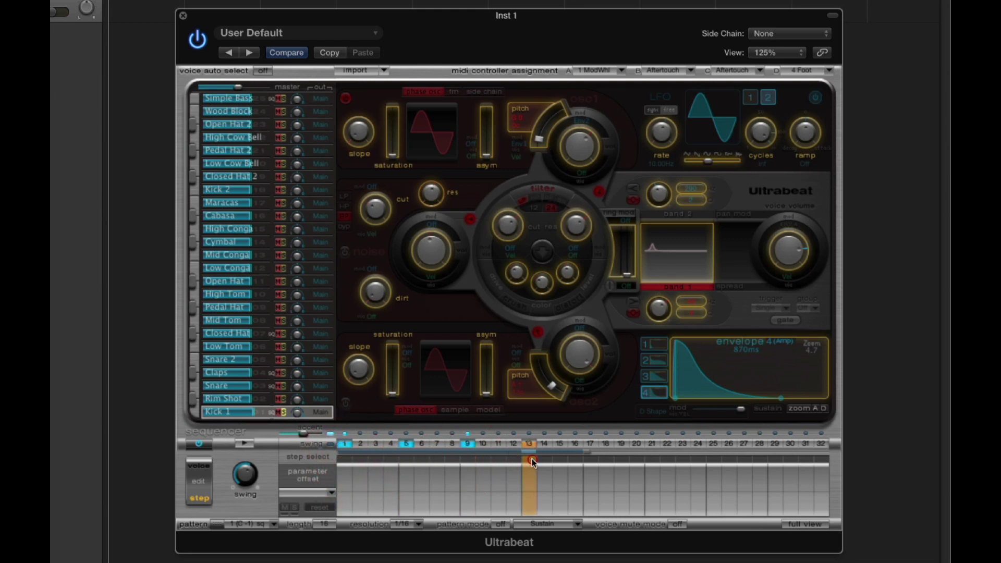
left_click(411, 461)
left_click(350, 461)
Try selecting inactive step 7 and go through active steps 1, 5, 9 and 13 again, ending on step 1.
left_click(437, 443)
left_click(408, 459)
left_click(436, 444)
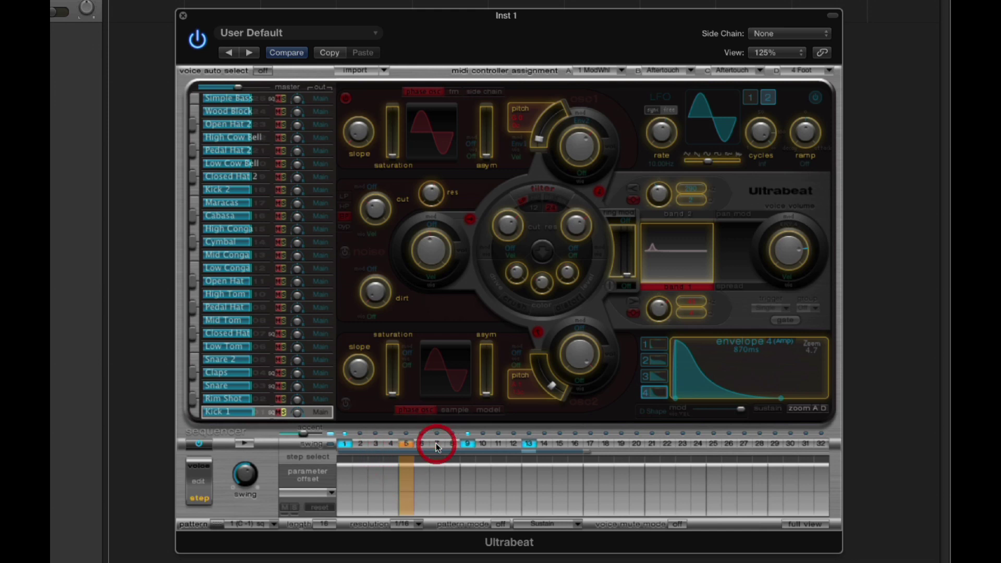
left_click(346, 459)
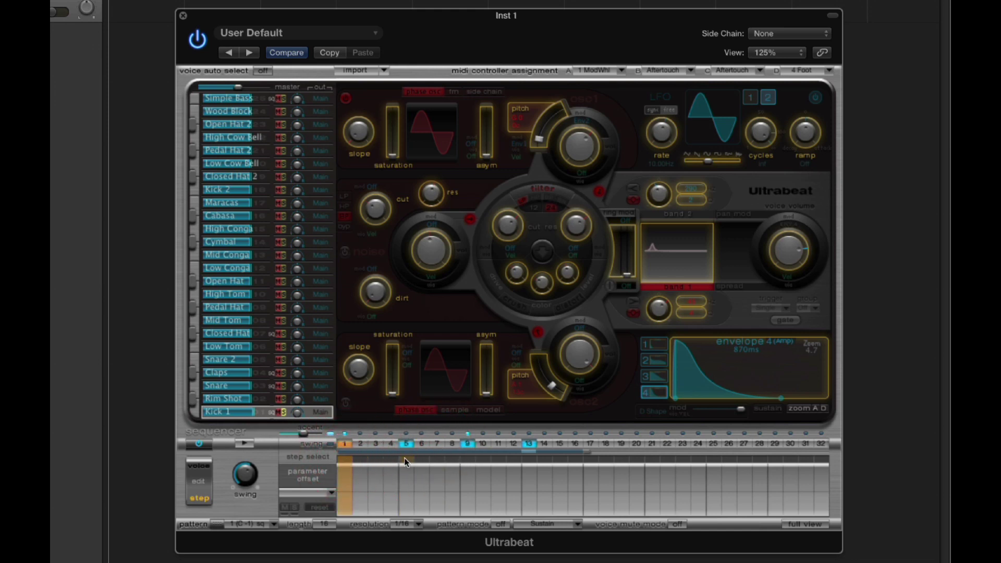
left_click(406, 459)
left_click(467, 459)
left_click(534, 459)
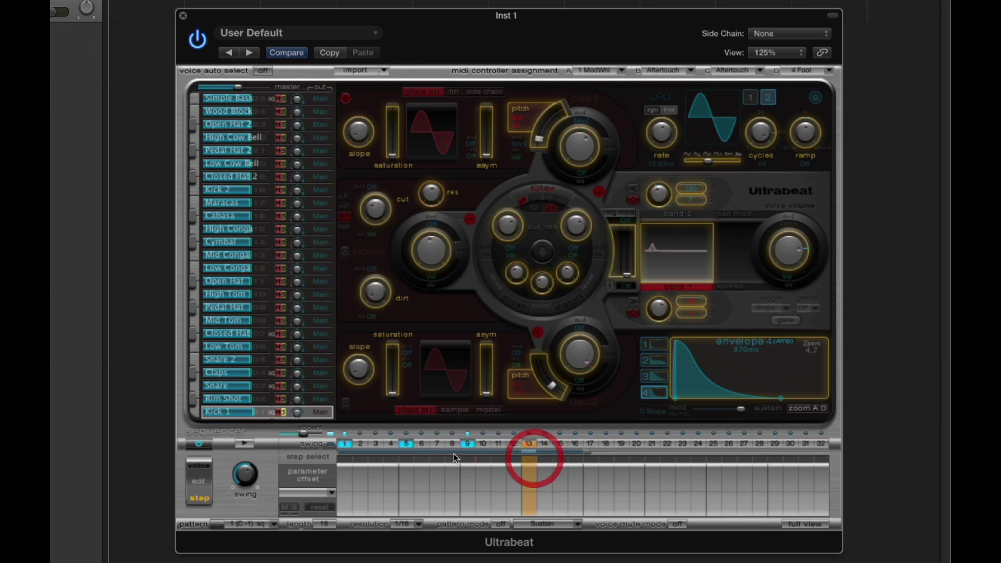
left_click(407, 459)
left_click(346, 459)
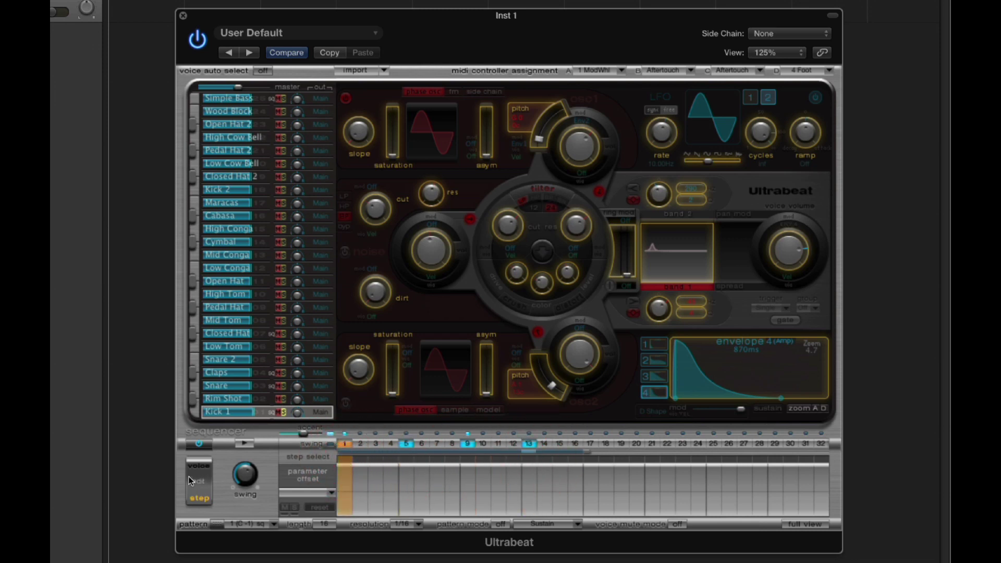
Compare voice mode's velocity/gate lane with step mode's parameter offset lane.
left_click(198, 466)
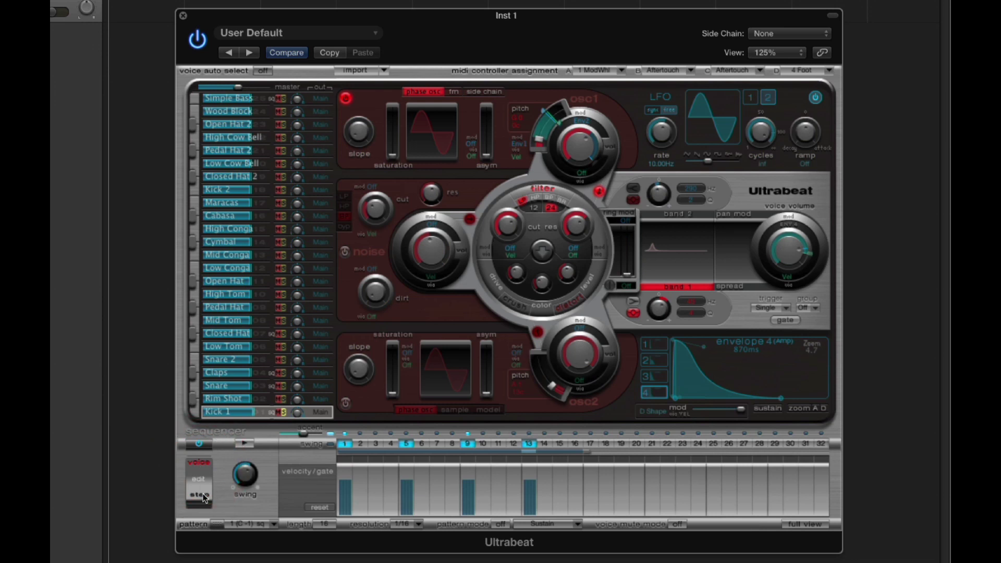
left_click(202, 496)
left_click(309, 476)
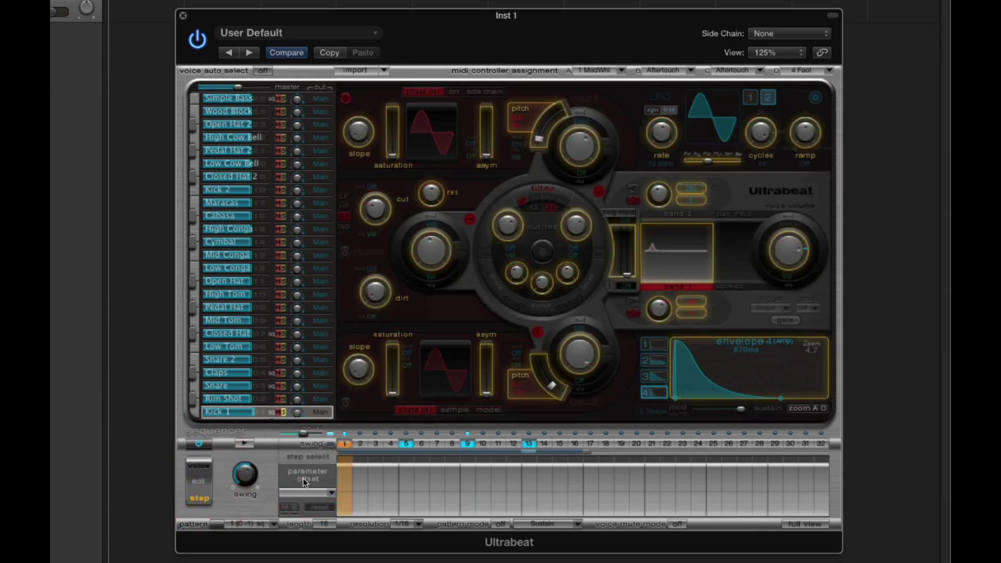
left_click(306, 481)
left_click(306, 484)
left_click(199, 465)
left_click(200, 498)
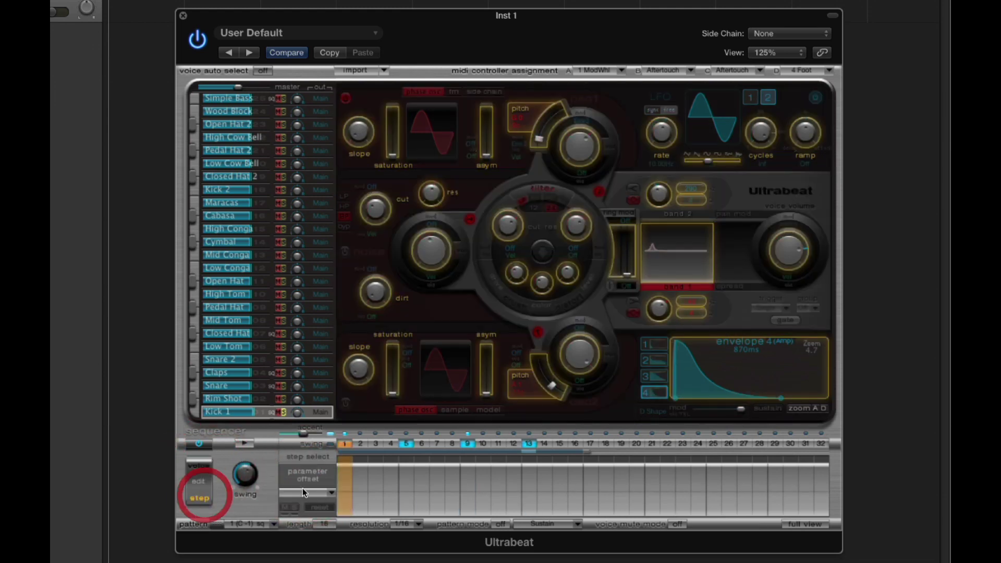
left_click(304, 488)
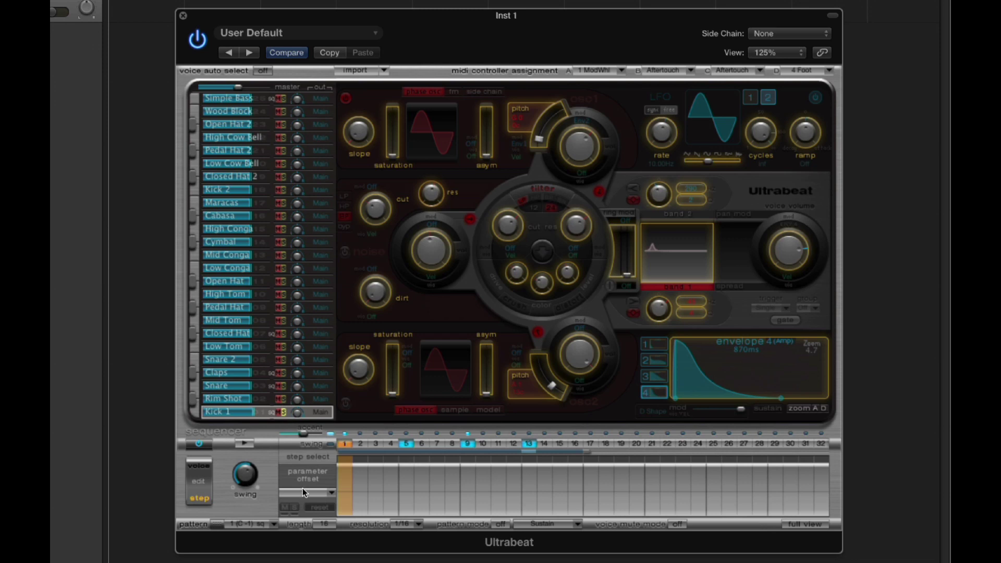
Examine the parameter offset controls for step 1 and return to voice edit mode.
left_click(329, 493)
left_click(288, 509)
left_click(292, 475)
left_click(206, 465)
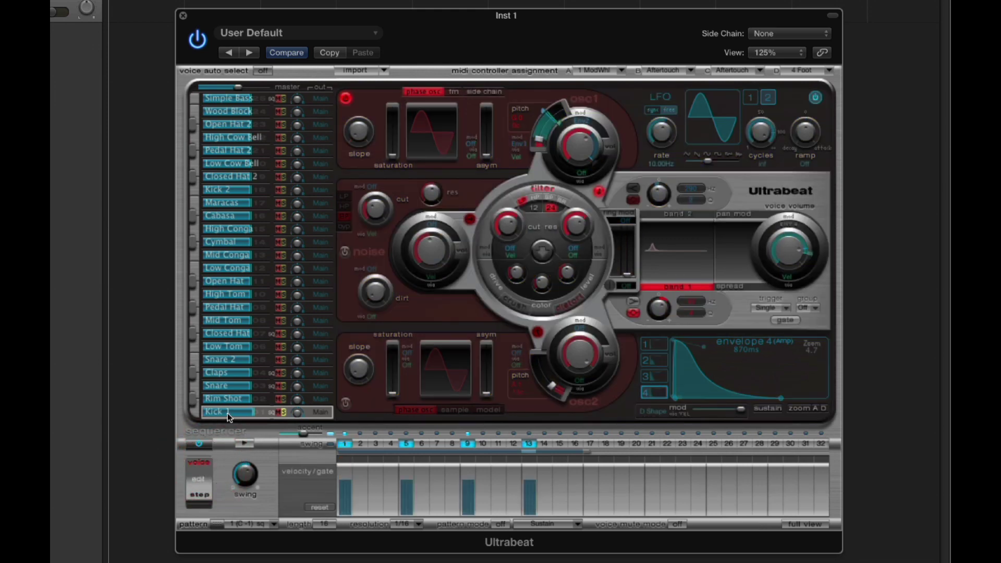
Examine Kick 1's oscillator 1 settings and play its pattern briefly before stopping it.
left_click(345, 98)
left_click(519, 107)
left_click(248, 445)
left_click(248, 445)
In step edit mode, offset oscillator 1's pitch to G2 on step 5 and to G1 on step 9.
left_click(207, 497)
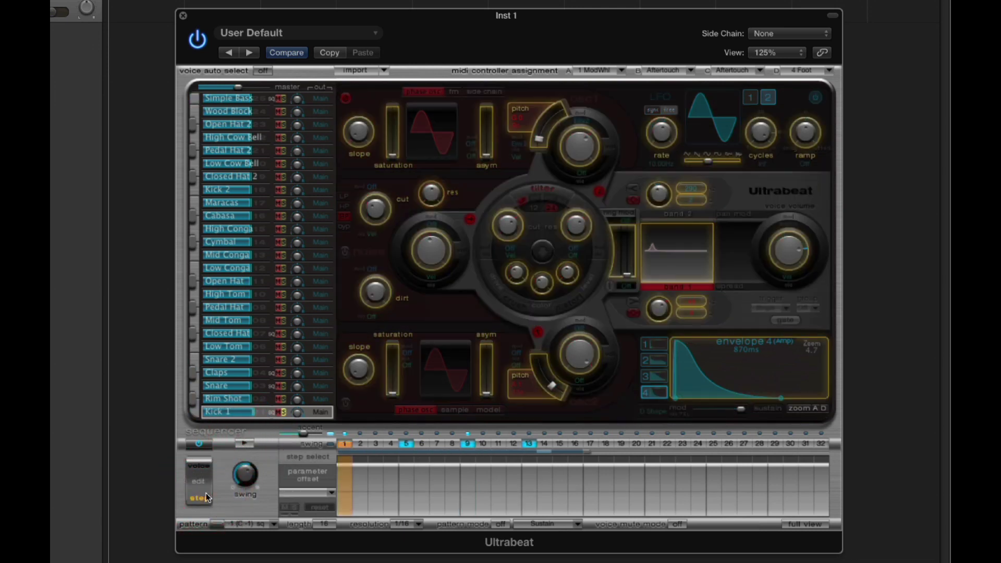
left_click(406, 458)
left_click_drag(540, 139, 550, 121)
mouse_move(408, 486)
left_mouse_down()
mouse_move(410, 502)
mouse_move(411, 489)
left_mouse_up()
left_click_drag(542, 140, 544, 131)
Compare the oscillator 1 pitch offsets on steps 5 and 9, and play the sequence briefly before stopping it.
left_click(467, 462)
left_click(411, 461)
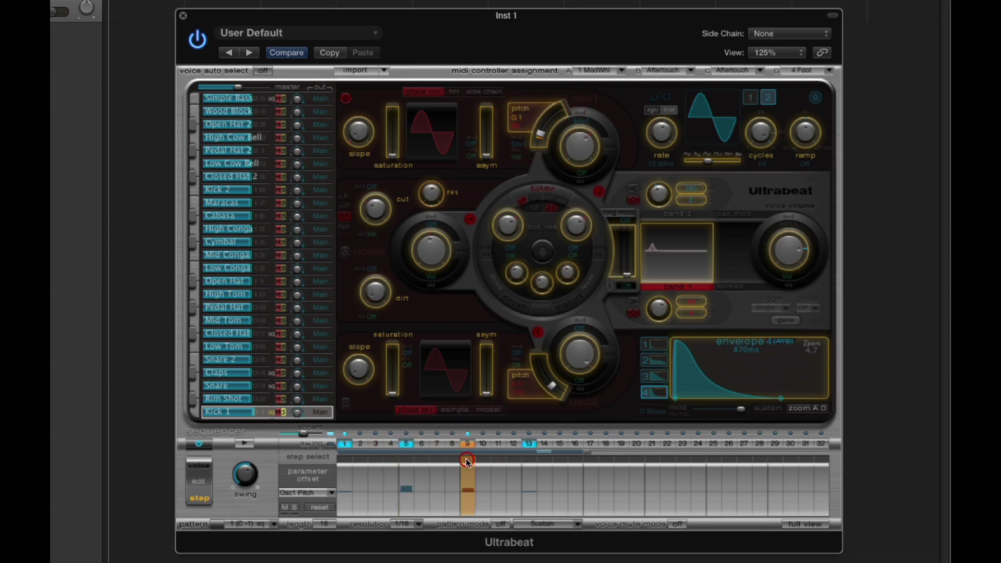
left_click(407, 461)
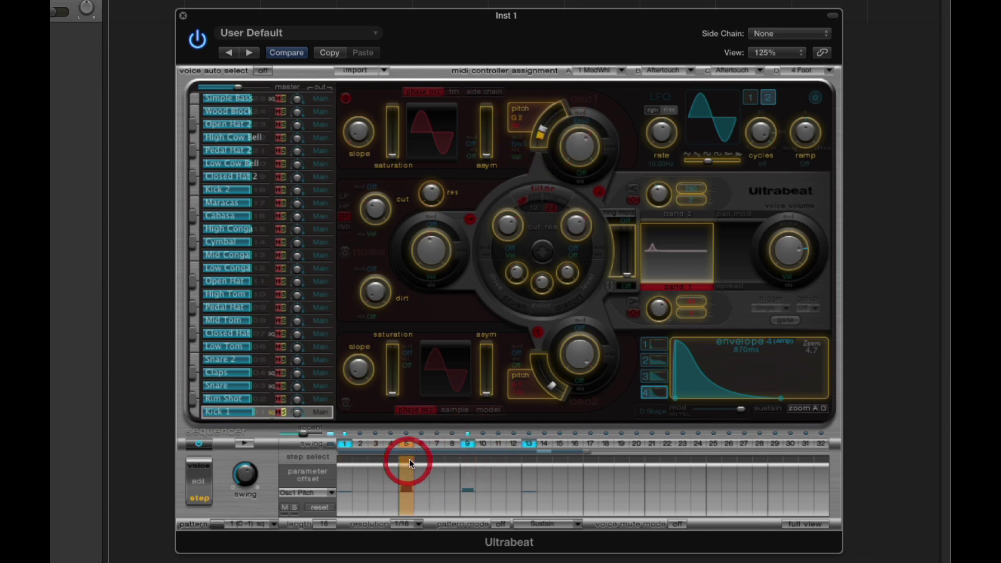
left_click(248, 444)
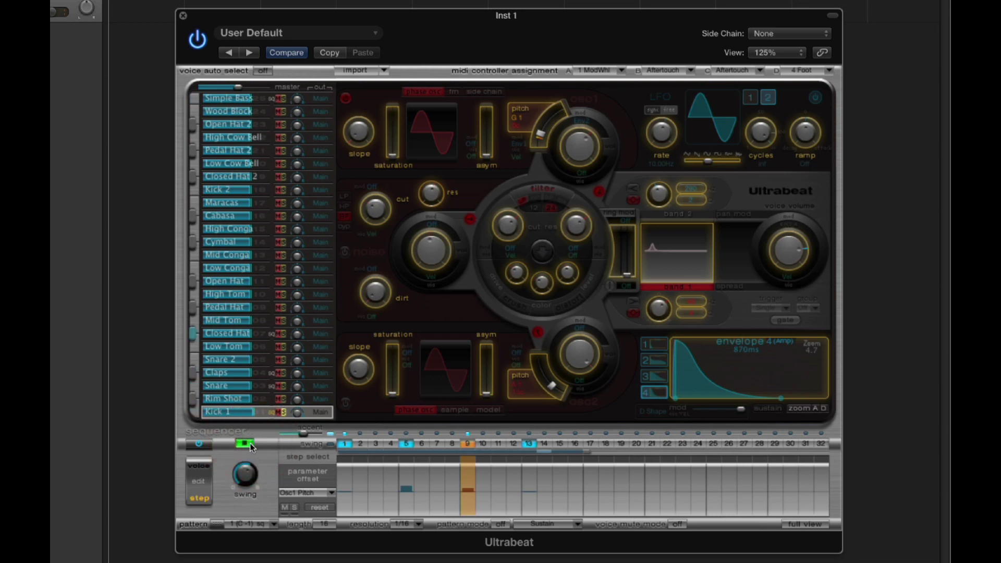
left_click(249, 444)
Check which parameters are listed for offsetting, keeping Osc1 Pitch selected.
left_click(328, 493)
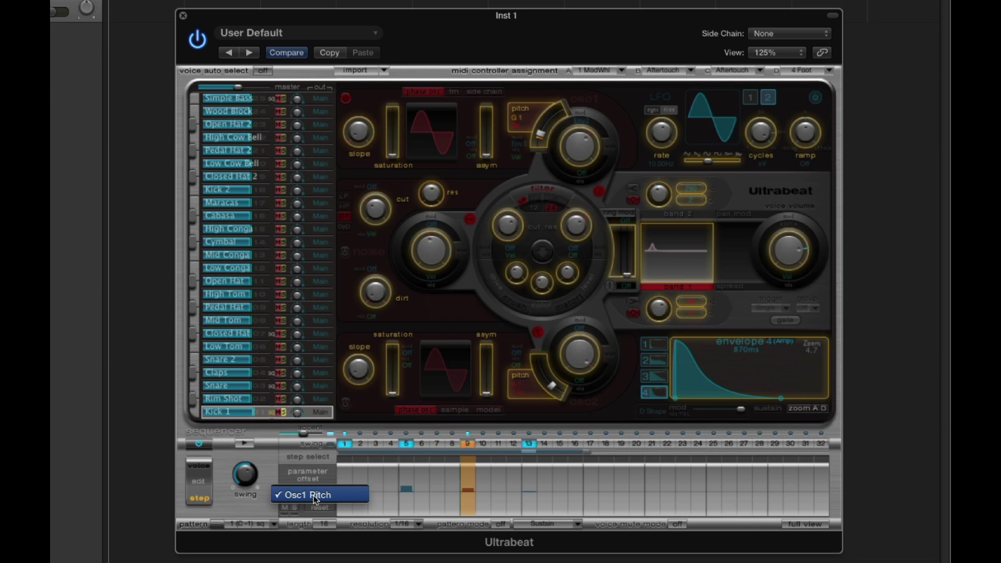
left_click(334, 493)
left_click(334, 495)
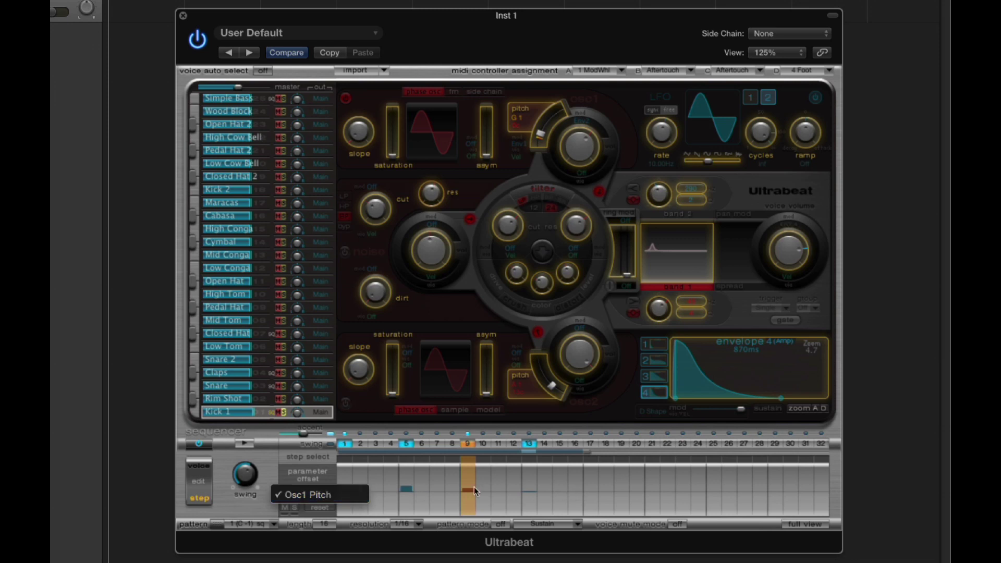
left_click(318, 472)
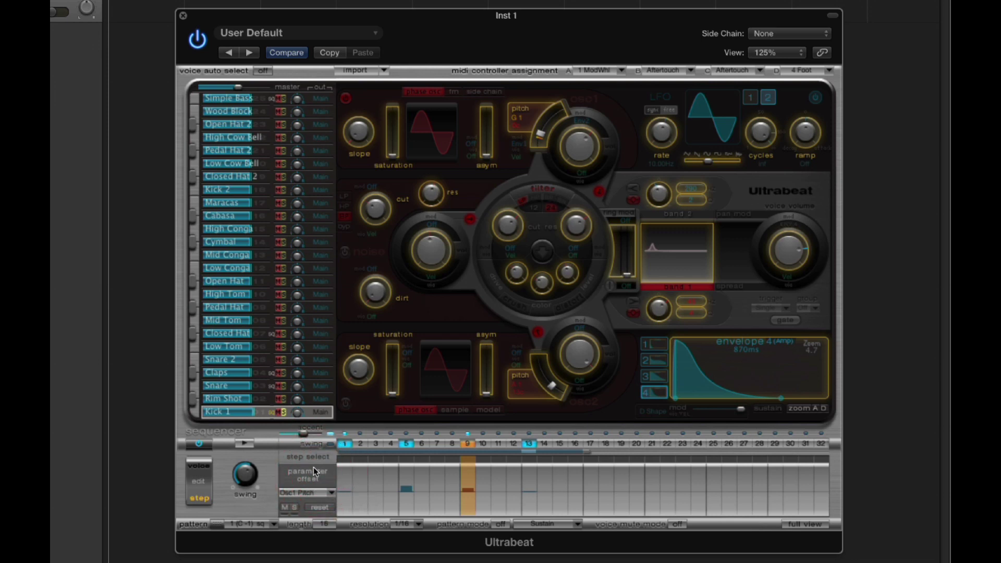
Offset the filter cutoff downward on steps 5 and 9 of Kick 1.
left_click(406, 458)
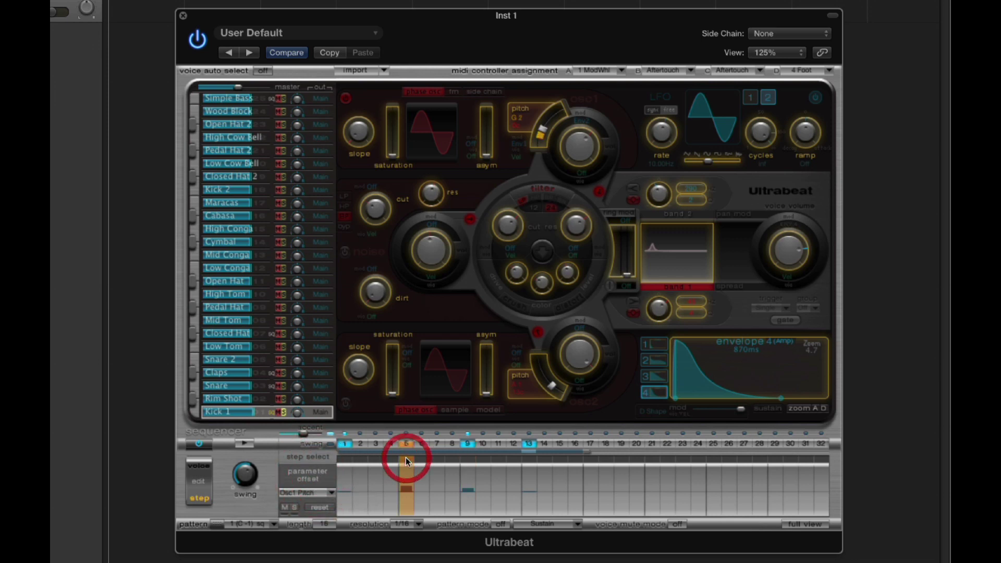
left_click_drag(509, 227, 428, 444)
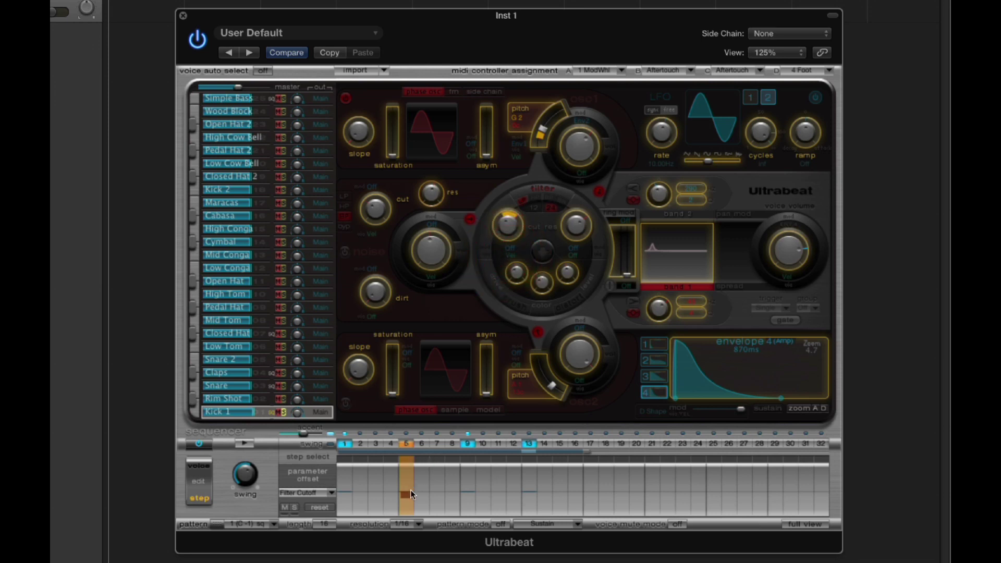
mouse_move(410, 493)
left_mouse_down()
mouse_move(410, 480)
mouse_move(410, 494)
left_mouse_up()
mouse_move(517, 239)
left_mouse_down()
mouse_move(518, 204)
mouse_move(514, 228)
left_mouse_up()
left_click_drag(514, 231, 506, 266)
left_click(468, 458)
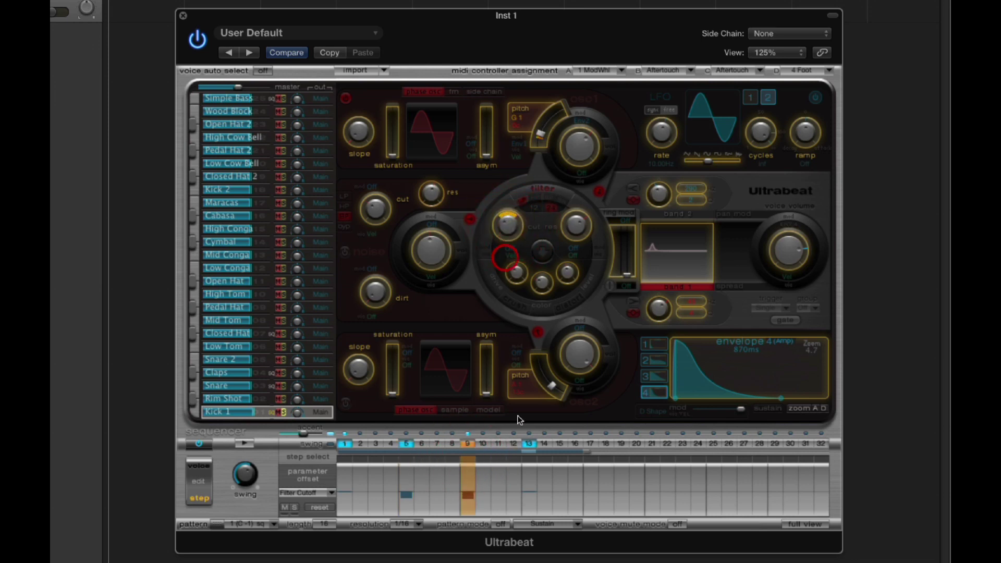
Check the list of offset parameters and compare the pitch and filter cutoff offsets on steps 5 and 9.
left_click(332, 493)
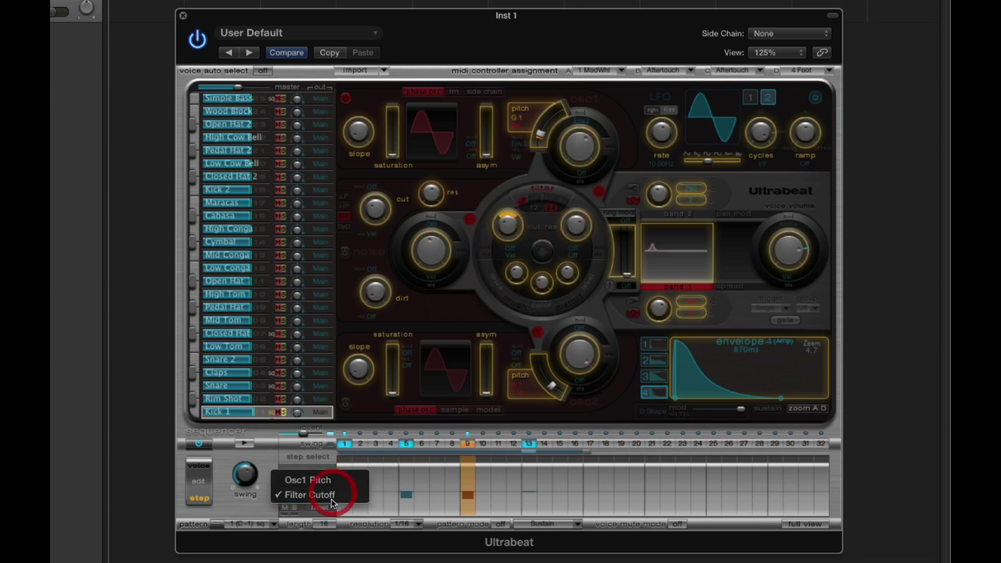
left_click(327, 466)
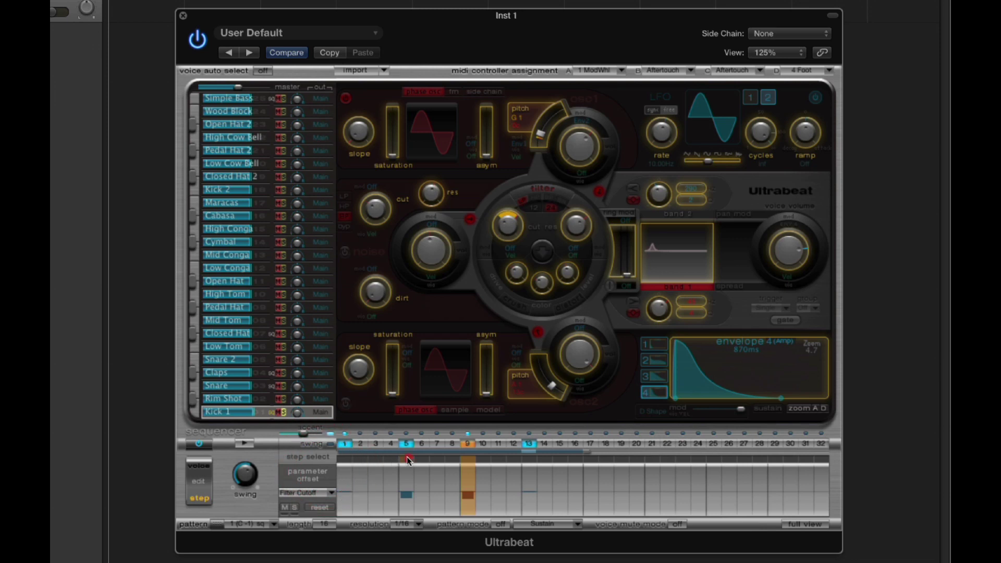
left_click(407, 457)
left_click(471, 459)
left_click(411, 459)
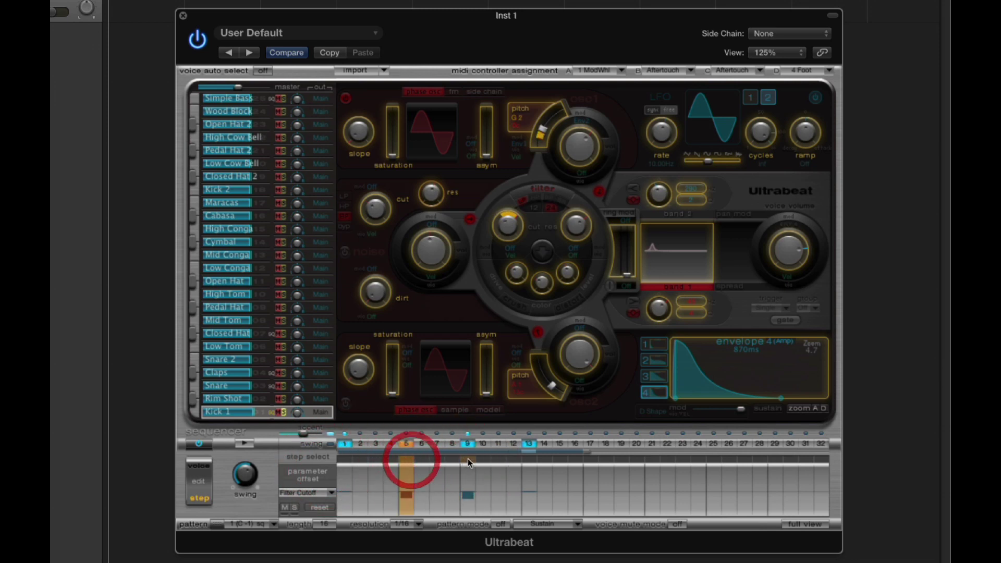
left_click(468, 459)
left_click(407, 459)
left_click(468, 459)
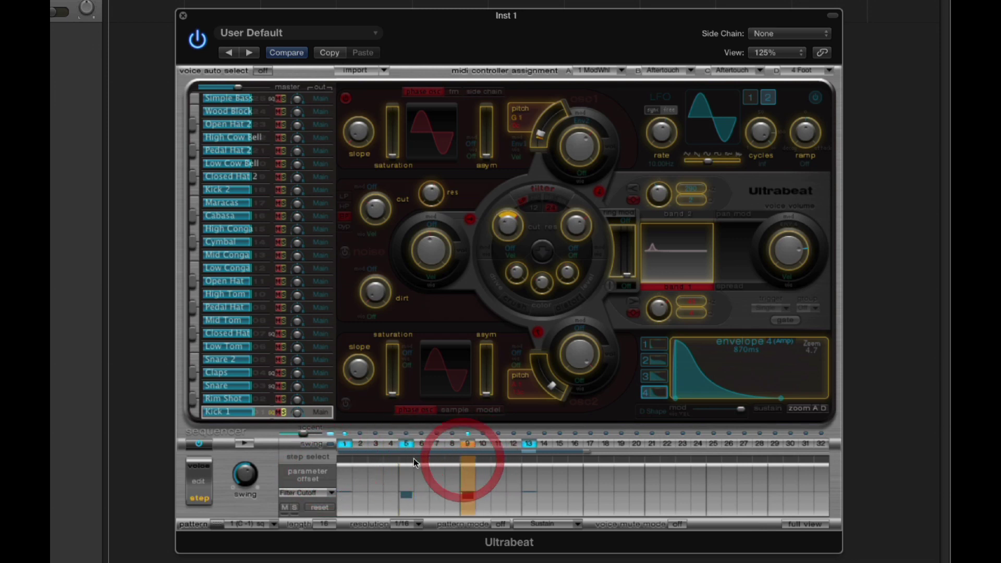
Select step 5 and play the Kick 1 sequence briefly with the pitch and filter cutoff offsets active.
left_click(408, 459)
left_click(245, 443)
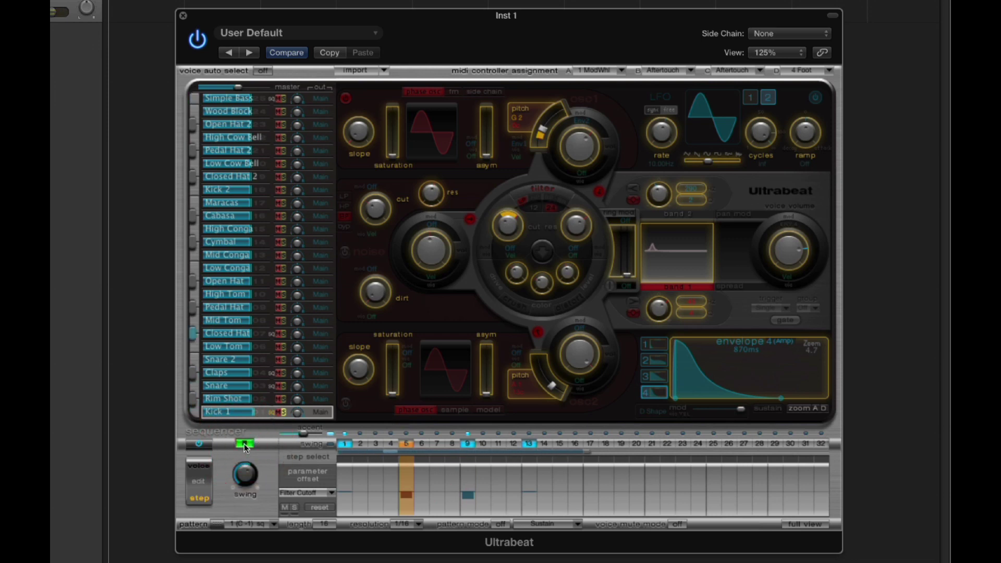
left_click(244, 443)
Check the list of offset parameters for step 5, keeping Filter Cutoff selected.
left_click(323, 494)
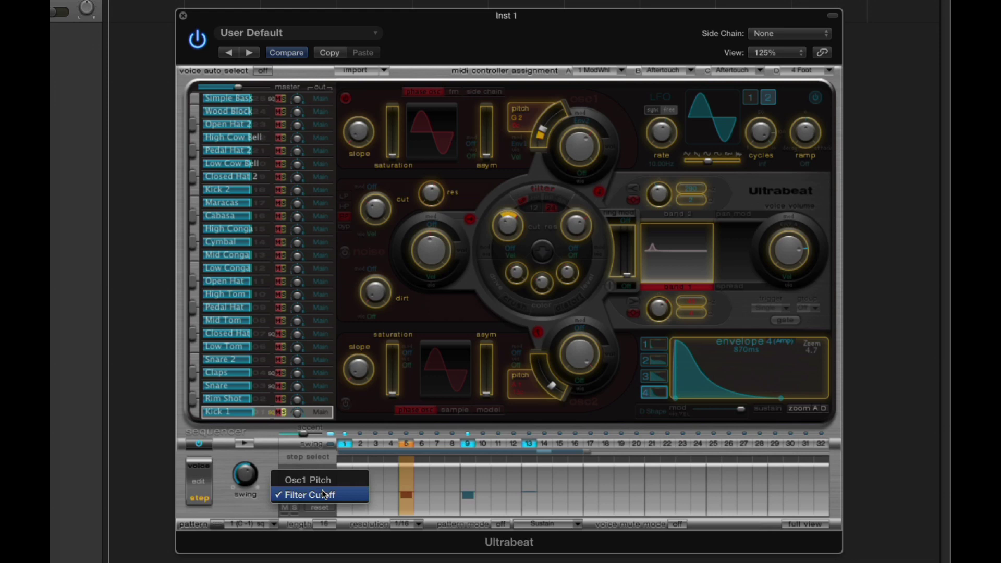
left_click(314, 467)
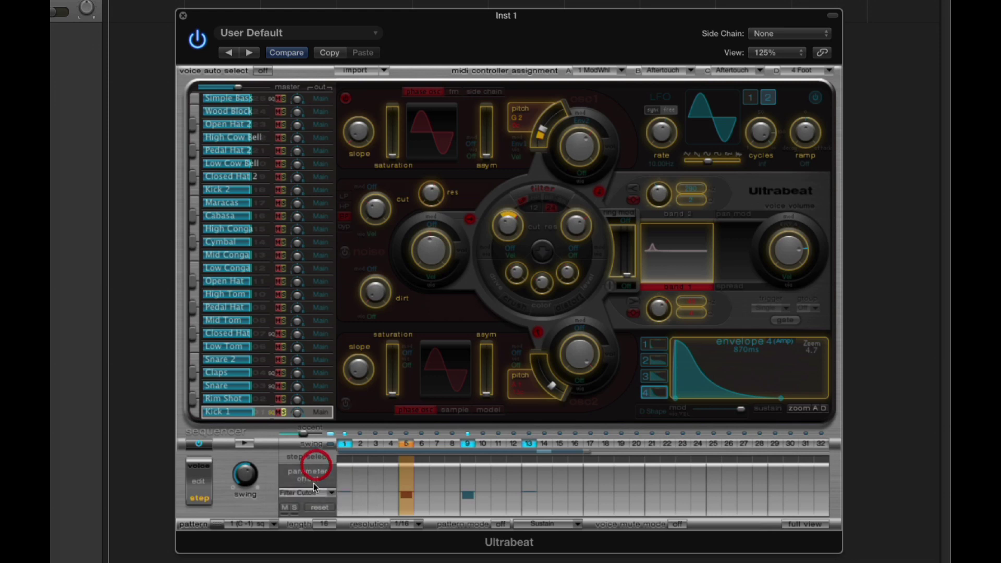
left_click(302, 493)
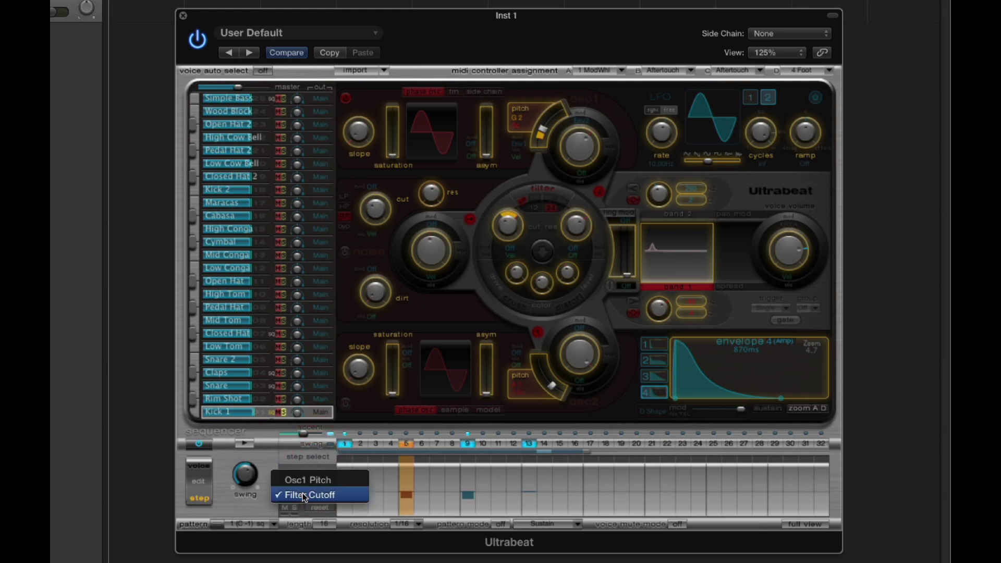
left_click(329, 496)
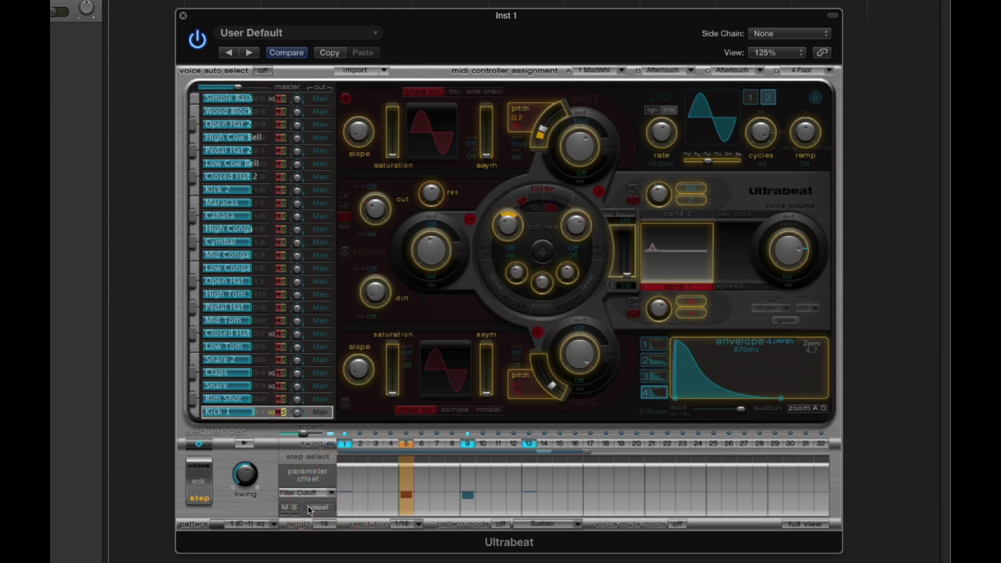
Solo the Filter Cutoff offset, check its marker in the parameter list, and play the sequence briefly.
left_click(294, 507)
left_click(306, 494)
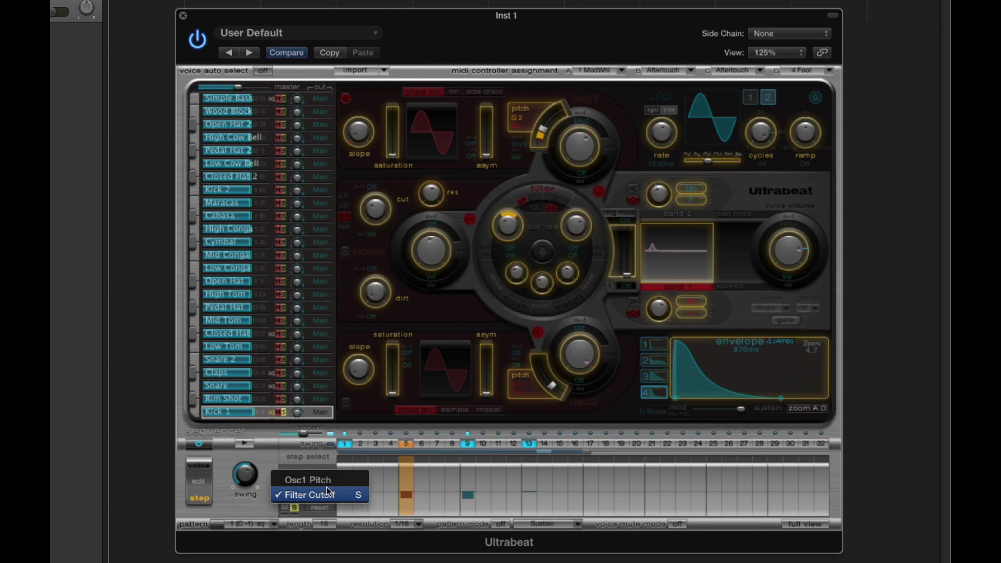
left_click(324, 467)
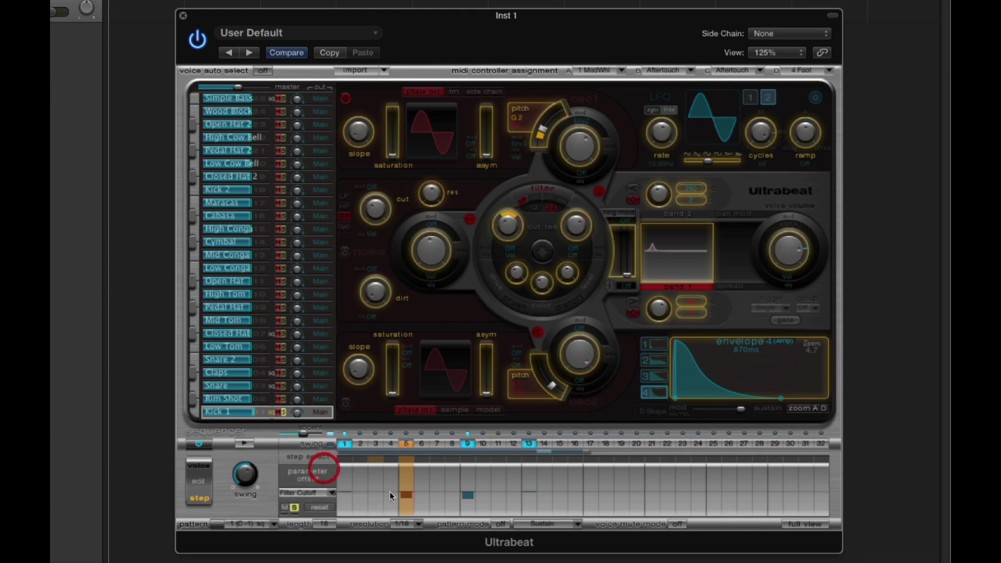
left_click(252, 445)
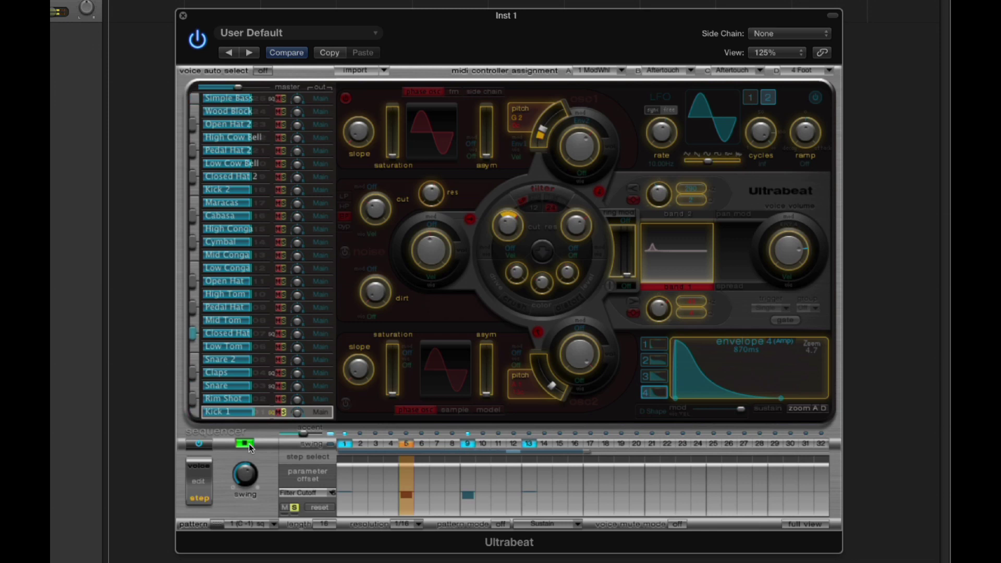
left_click(246, 444)
Solo the Osc1 Pitch offset instead, play the sequence briefly, and turn the solo off again.
left_click(302, 493)
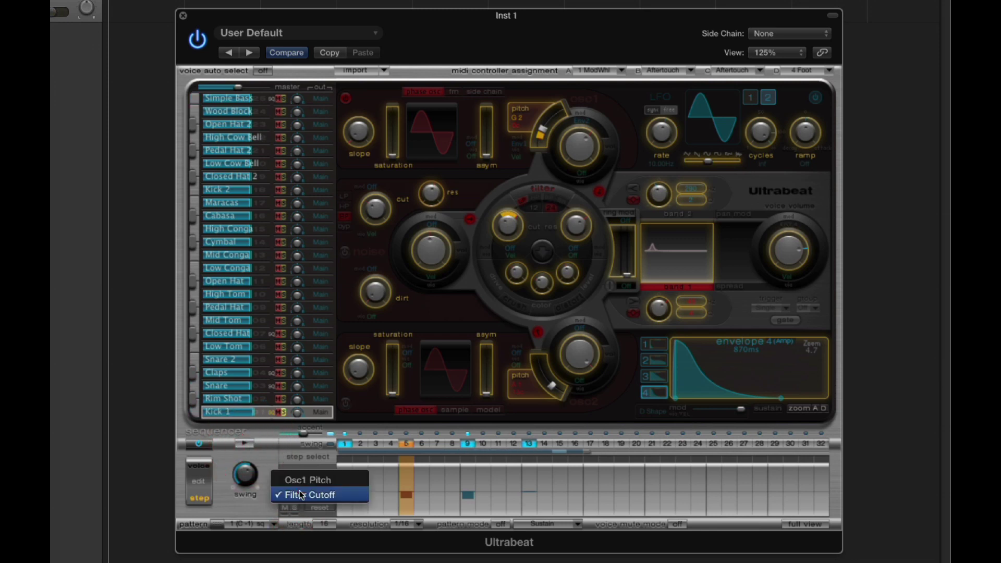
left_click(305, 480)
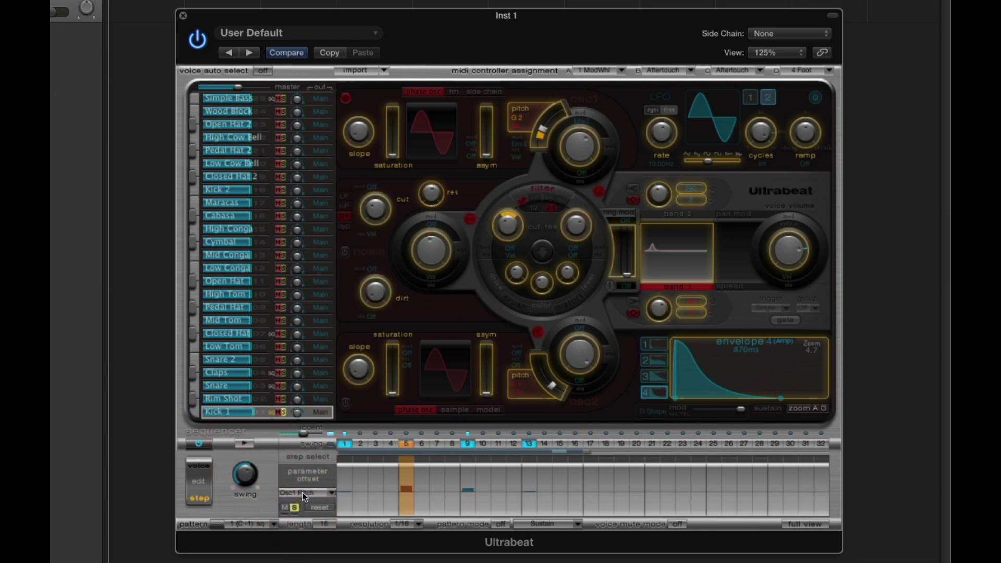
left_click(303, 493)
left_click(323, 478)
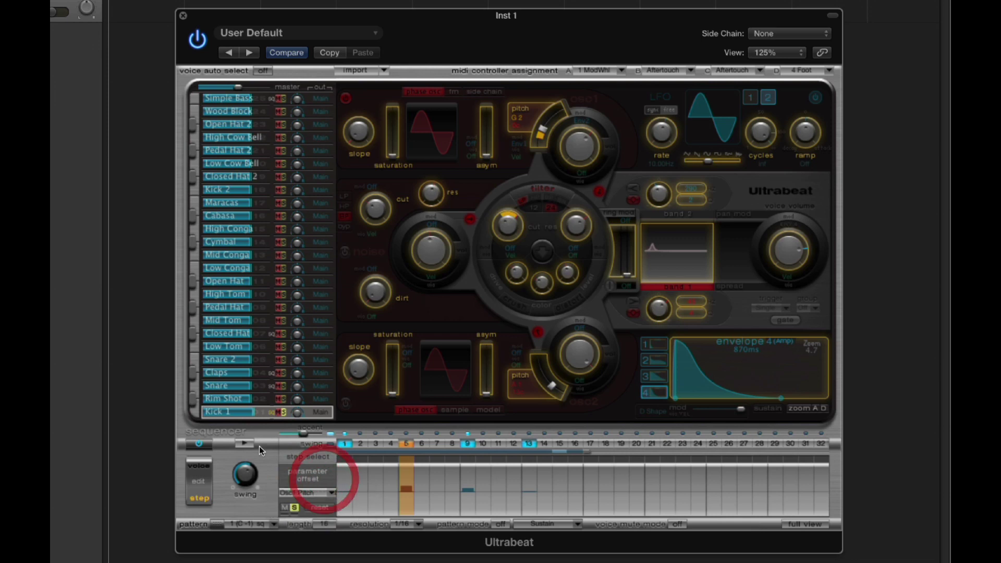
left_click(246, 443)
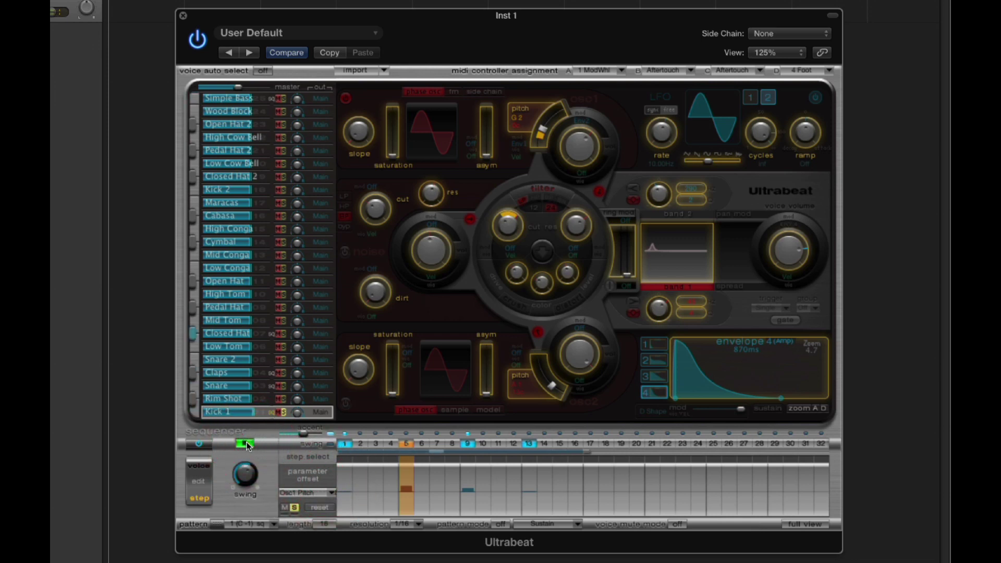
left_click(246, 444)
left_click(295, 506)
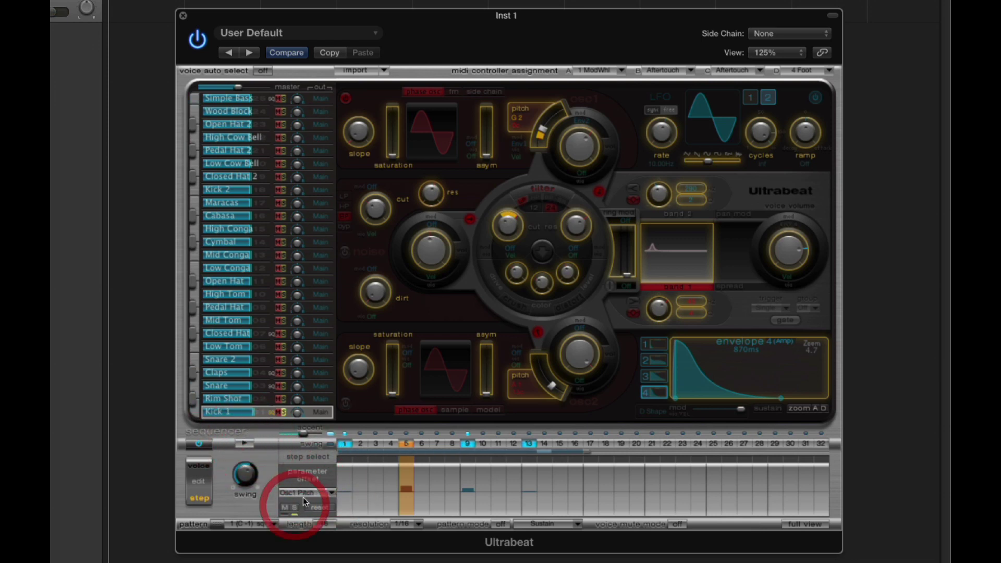
Mute the Osc1 Pitch offset, play the sequence without it, and unmute it again.
left_click(304, 496)
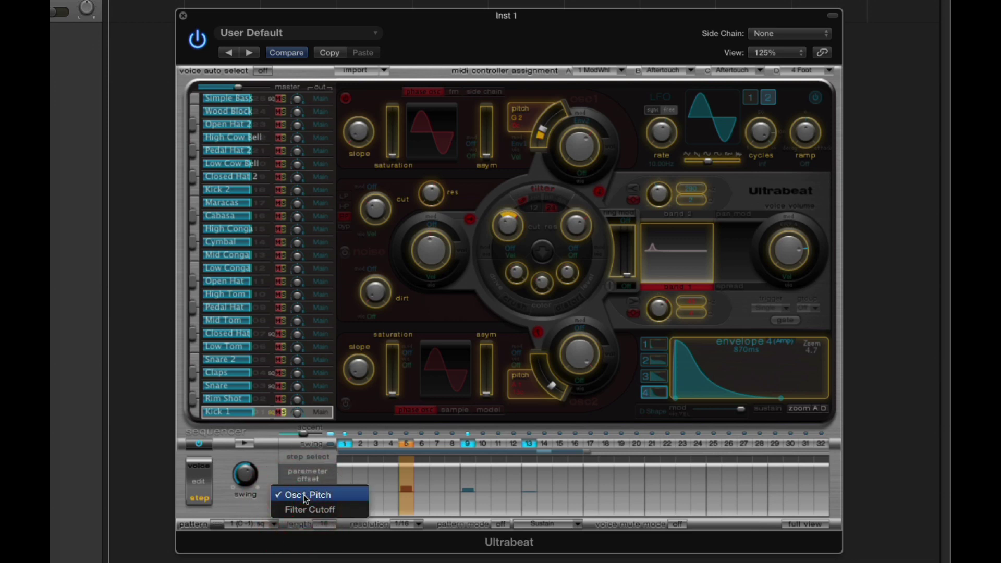
left_click(304, 496)
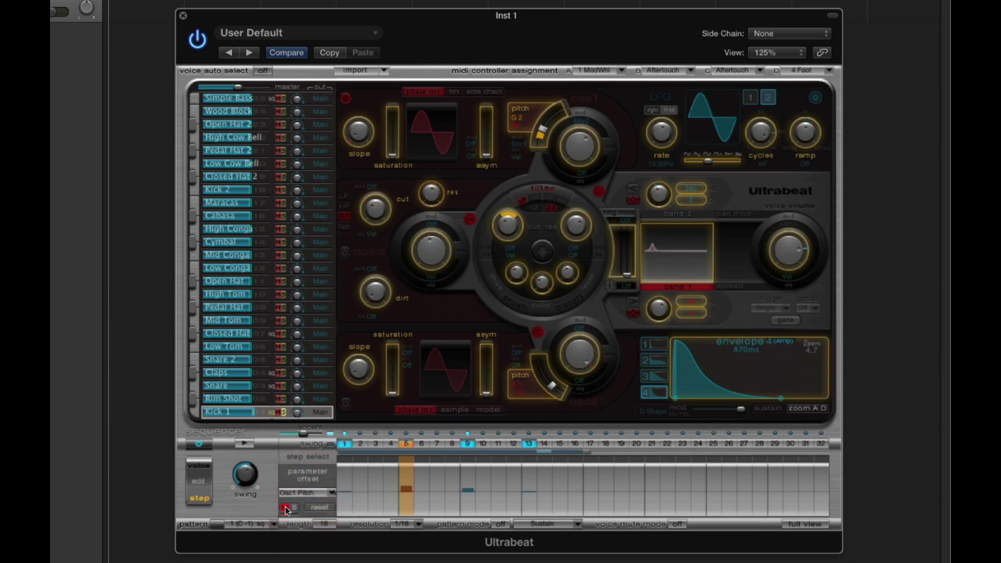
left_click(303, 494)
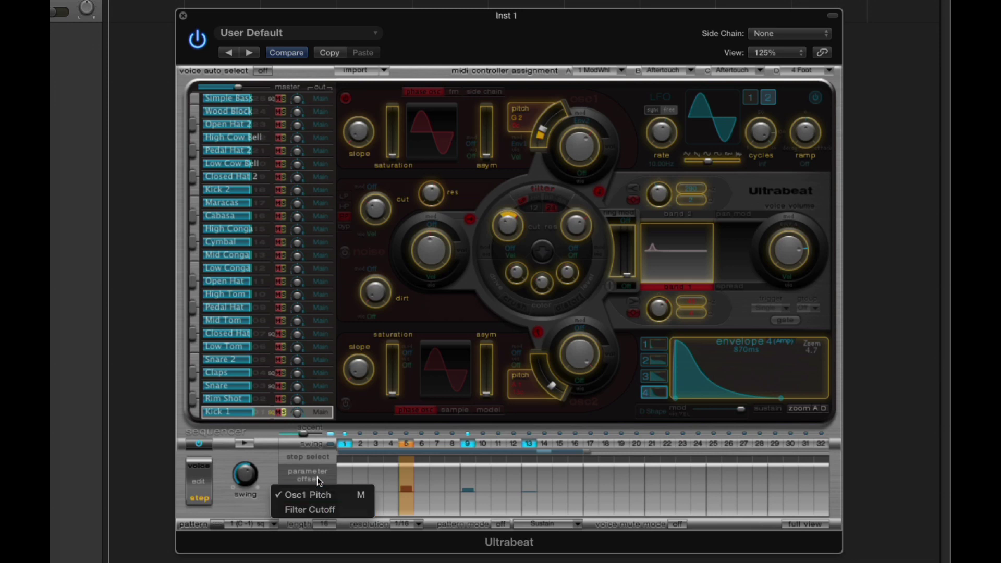
left_click(317, 477)
left_click(252, 447)
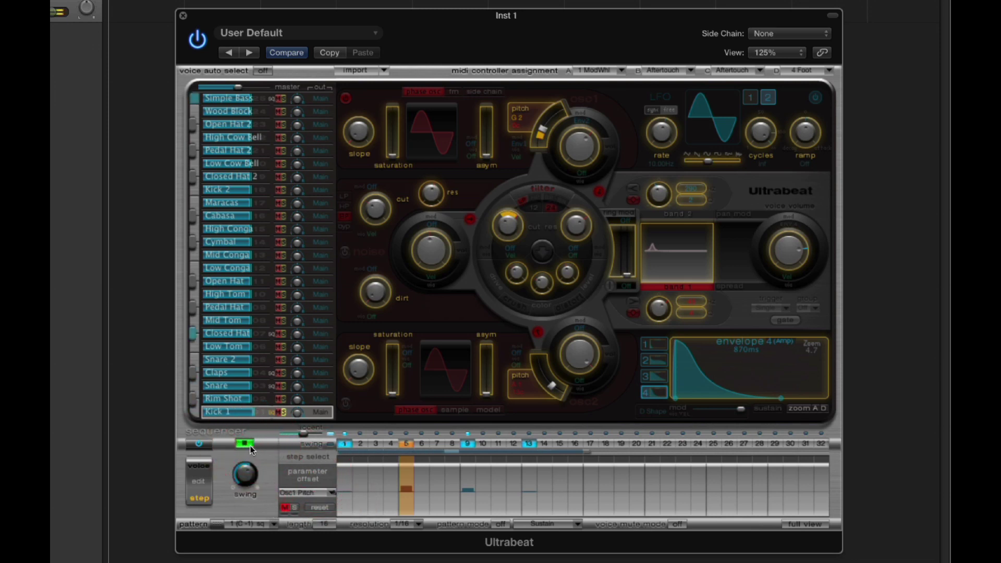
left_click(245, 443)
left_click(285, 507)
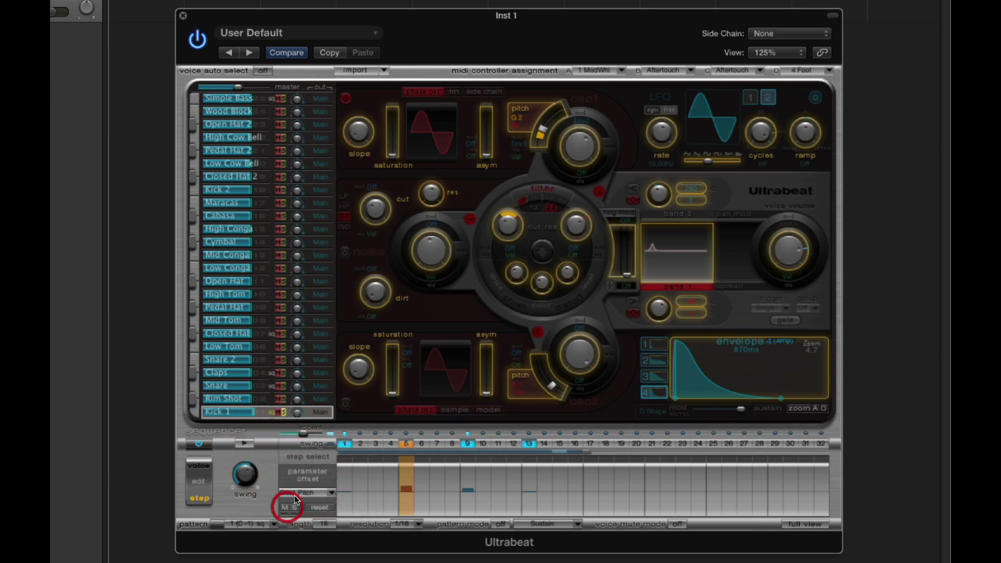
Display the Filter Cutoff offsets and check the list of offset parameters.
left_click(295, 496)
left_click(297, 507)
left_click(286, 506)
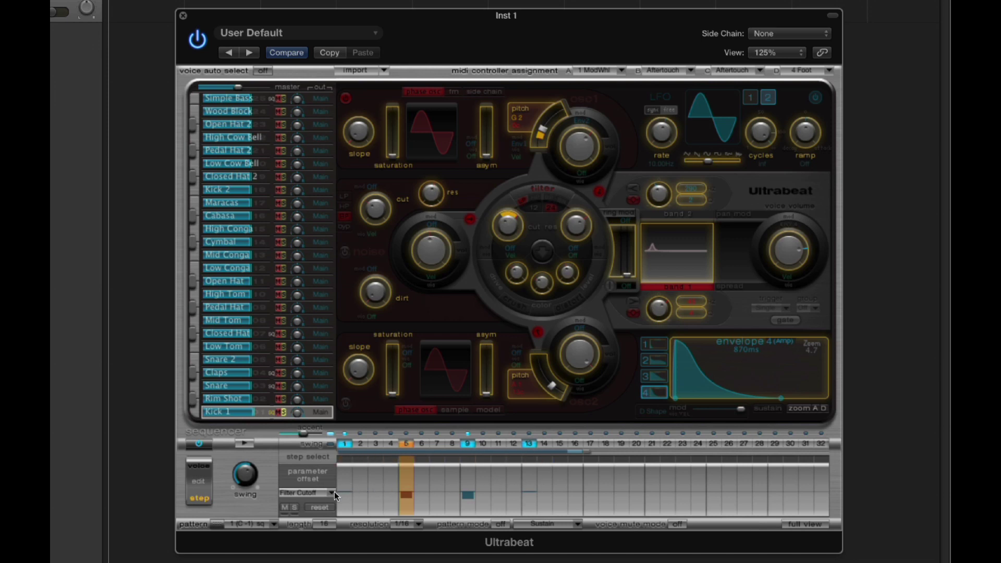
left_click(334, 493)
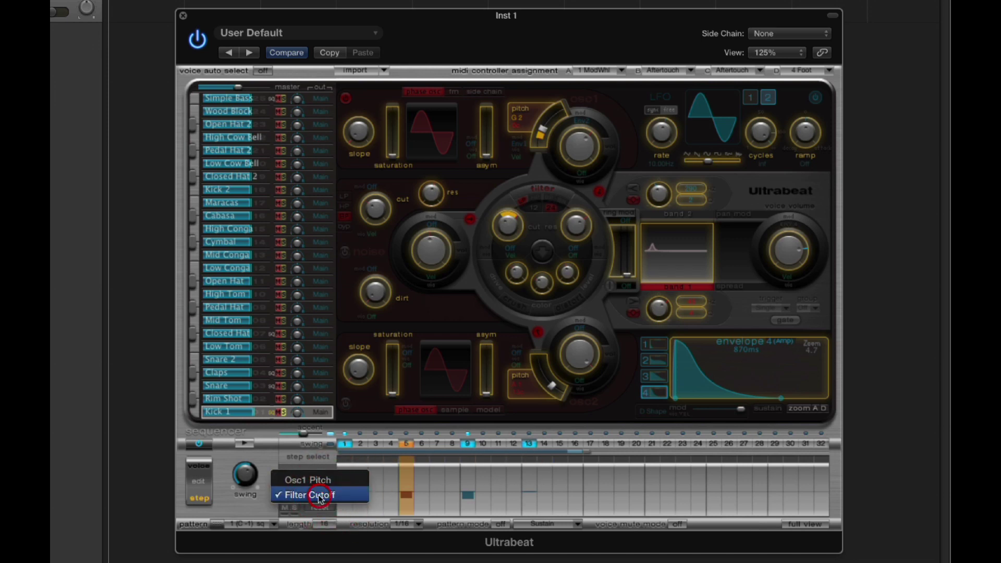
left_click(320, 497)
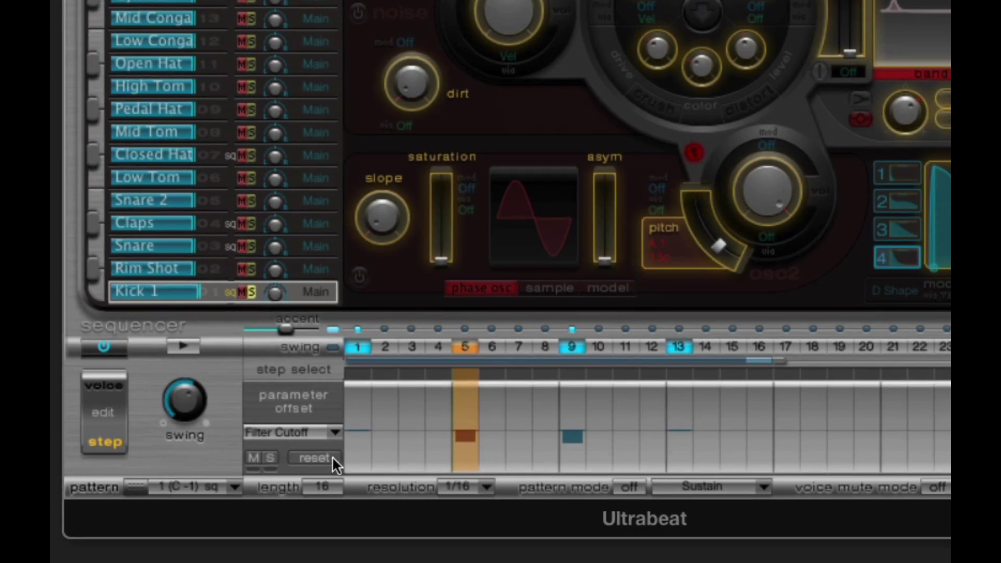
Reset all Filter Cutoff step offsets of Kick 1 and play the sequence briefly.
left_click(315, 458)
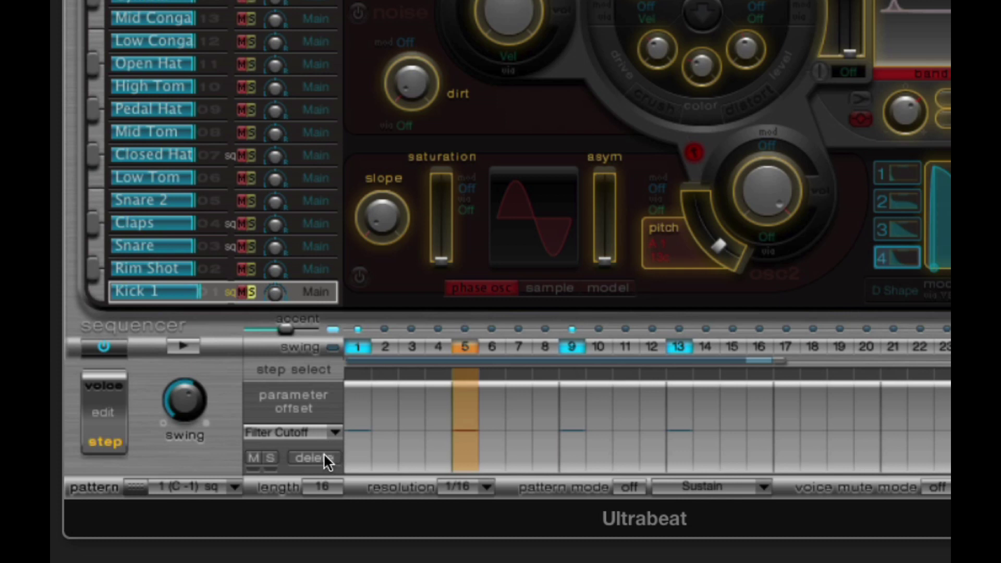
left_click(184, 346)
left_click(183, 346)
Delete the Filter Cutoff parameter from Kick 1's step offsets and play the sequence with the pitch offsets.
left_click(312, 458)
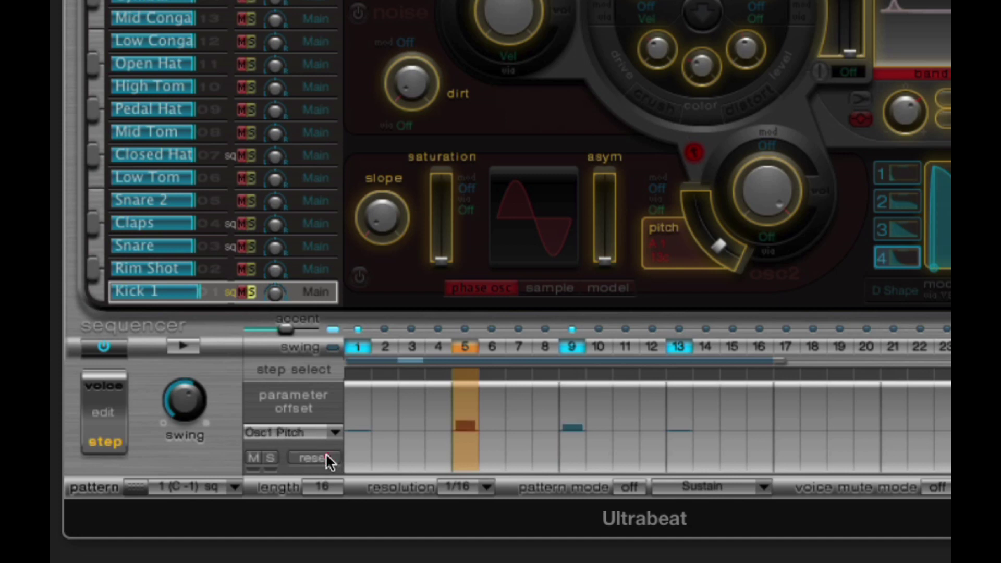
left_click(318, 433)
left_click(189, 349)
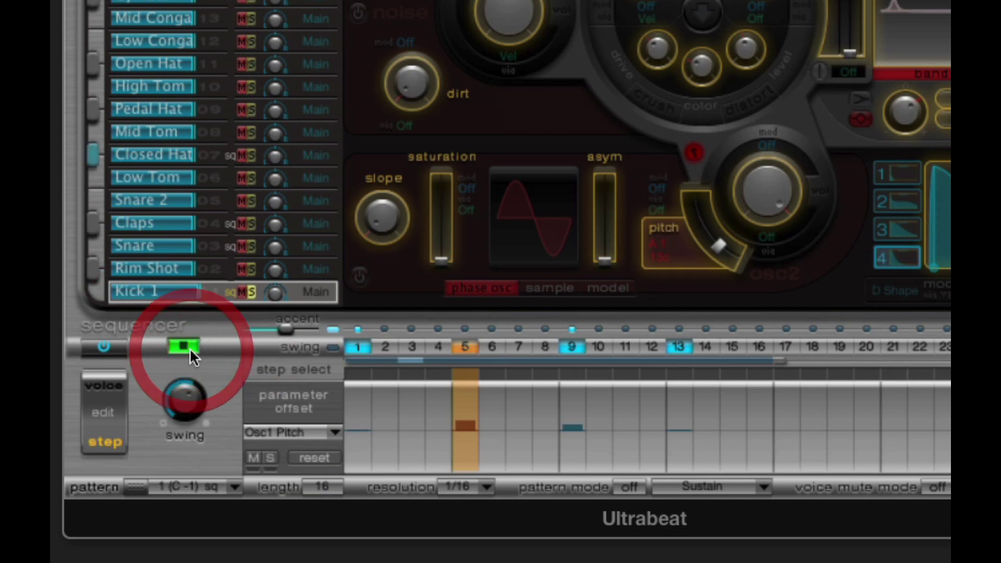
left_click(187, 346)
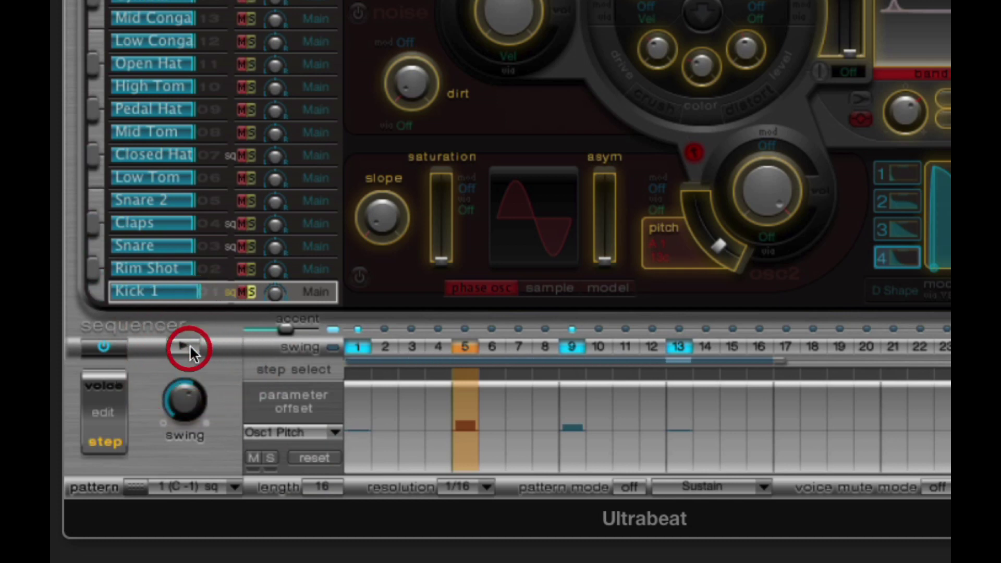
Reset the Osc1 Pitch step offsets of Kick 1, play the sequence, and check the parameter list.
left_click(318, 459)
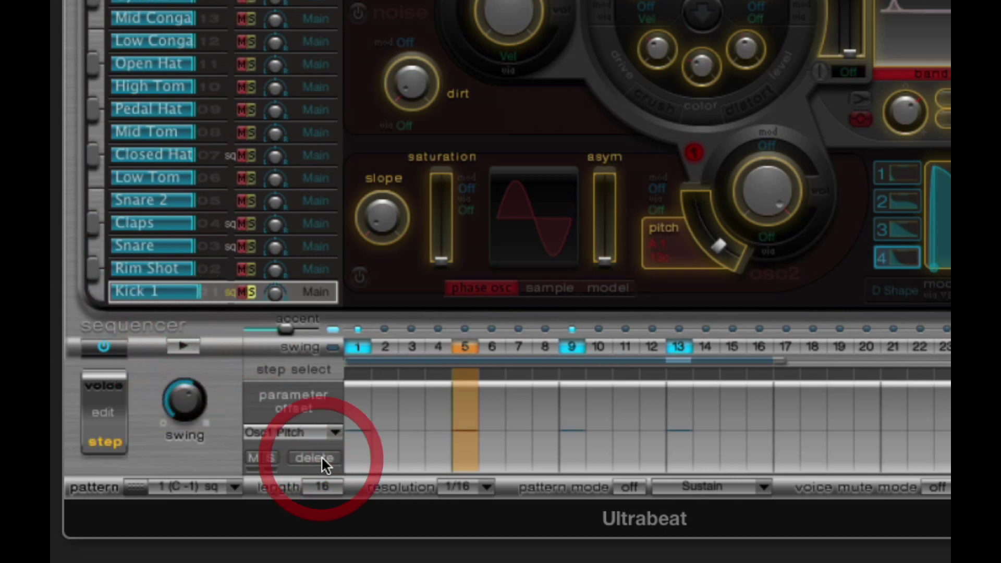
left_click(187, 346)
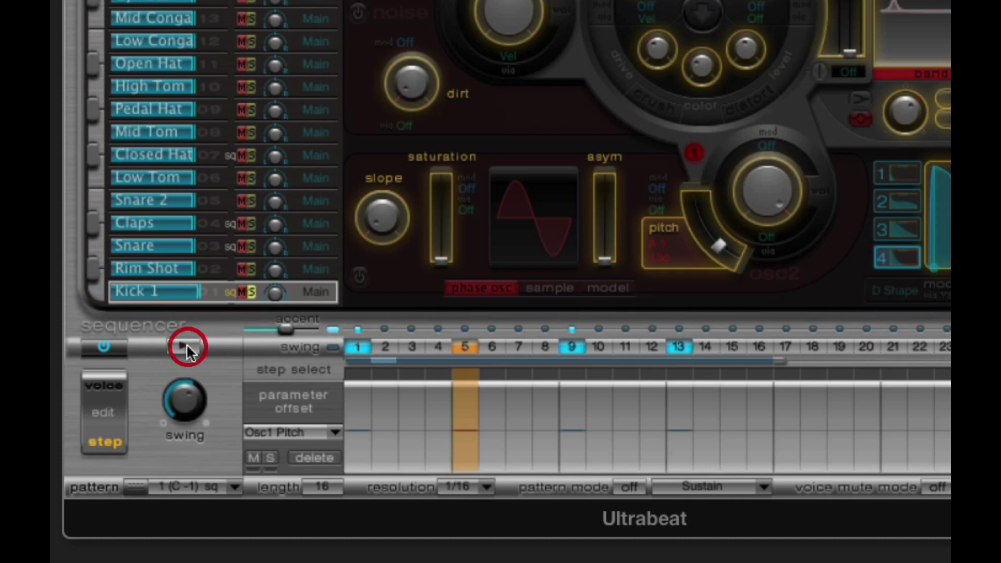
left_click(292, 430)
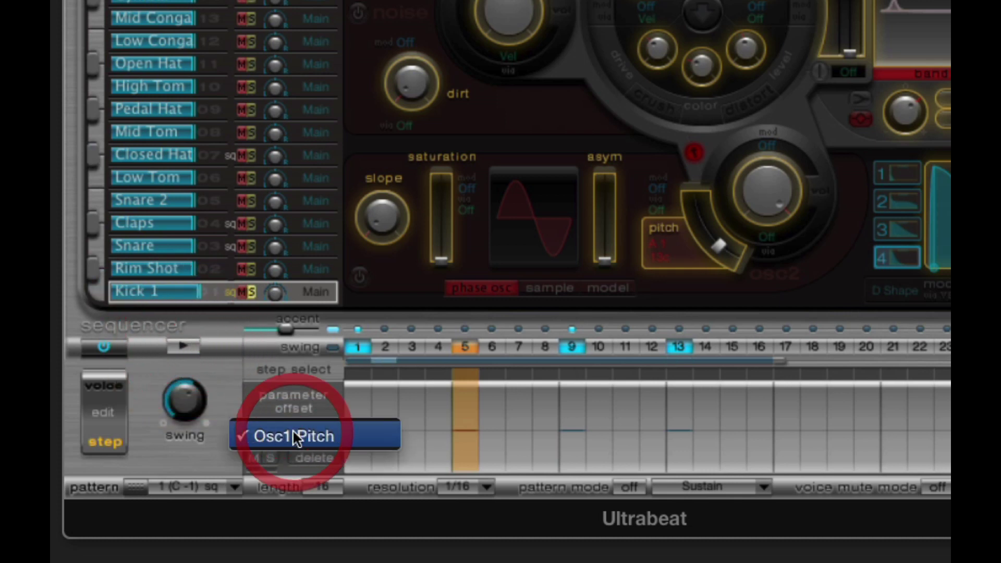
left_click(294, 398)
Delete the Osc1 Pitch parameter from Kick 1's step offsets and play the sequence briefly.
left_click(314, 459)
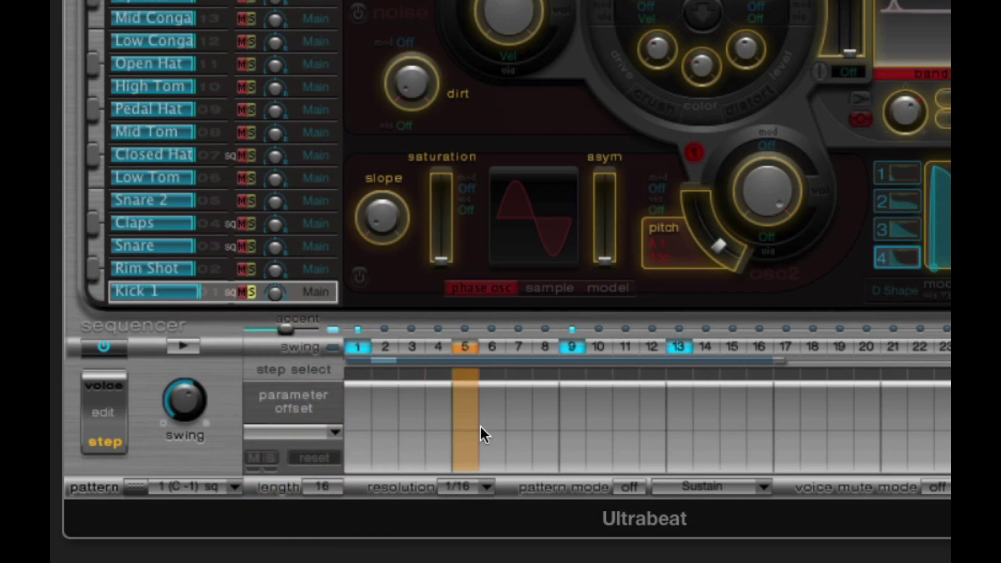
left_click(174, 348)
left_click(174, 346)
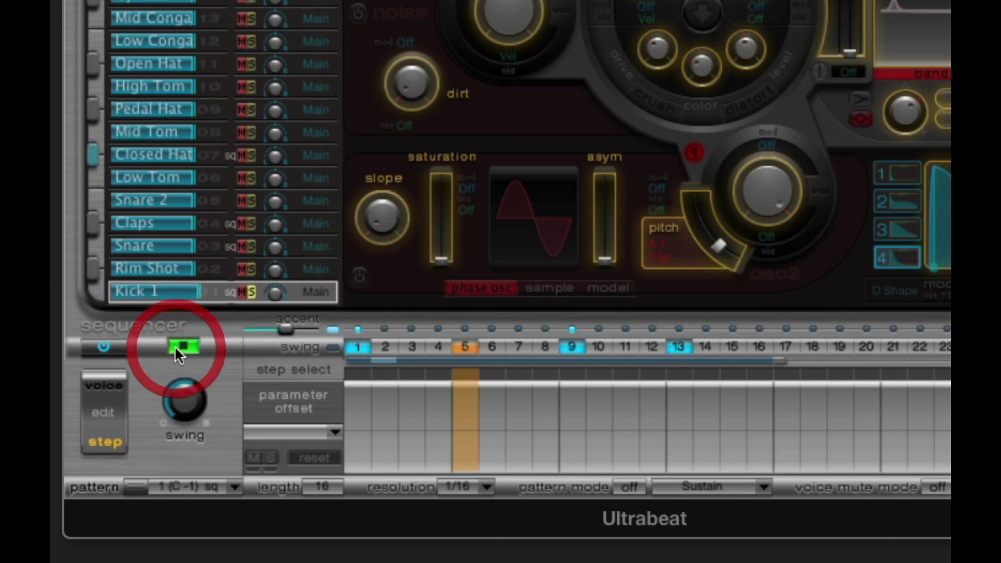
left_click(177, 346)
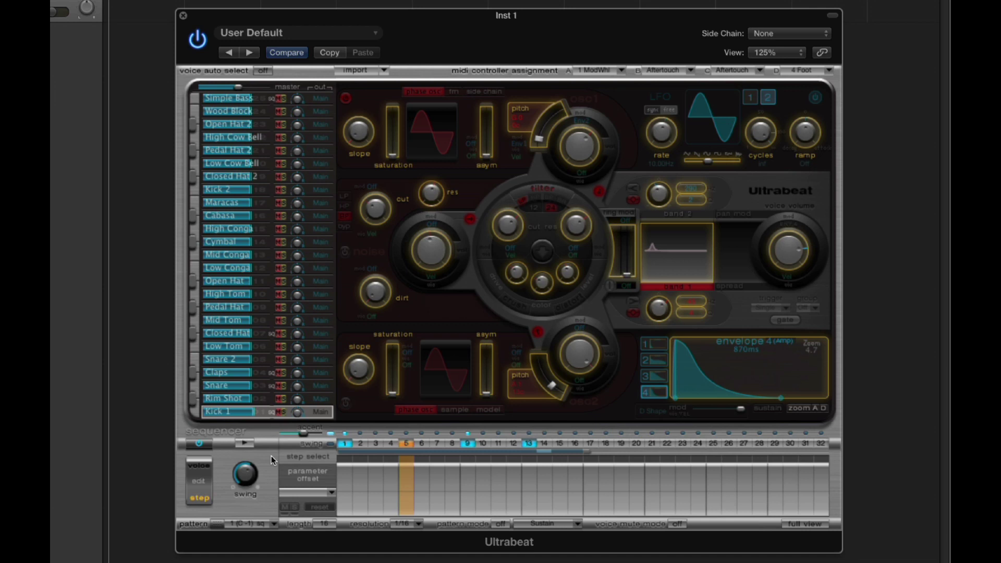
Select and solo the Simple Bass sound, and switch the edit mode to voice.
left_click(262, 101)
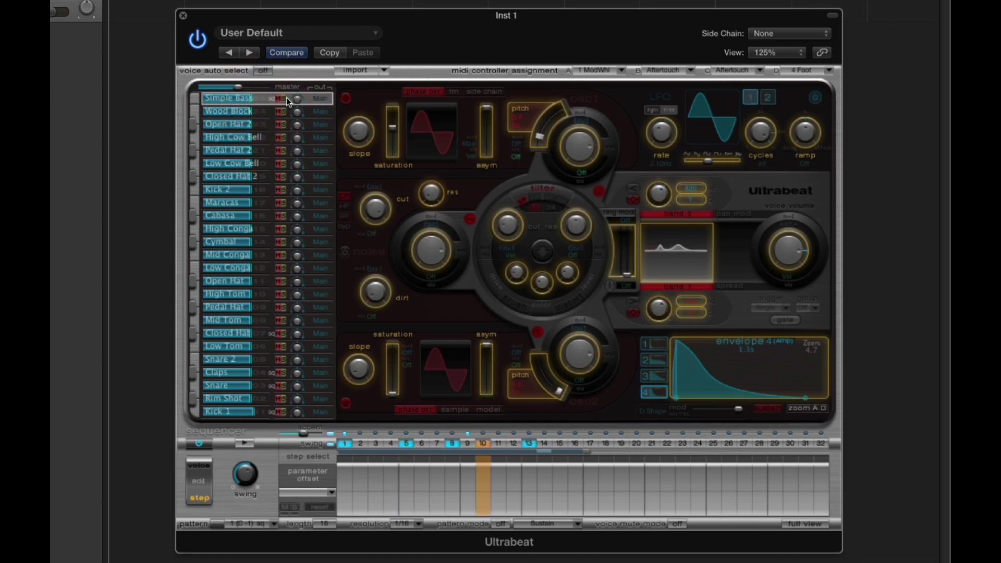
left_click(285, 98)
left_click(208, 464)
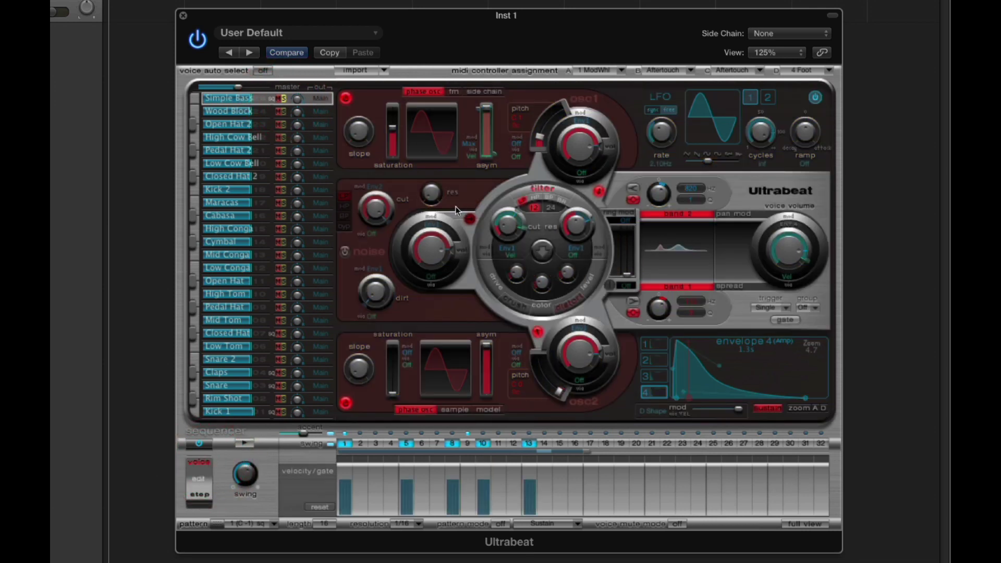
Examine the Simple Bass oscillator switches, oscillator 1 pitch and step 5, and play the bass pattern briefly.
left_click(346, 403)
left_click(347, 403)
left_click(521, 117)
left_click(403, 445)
left_click(246, 444)
left_click(246, 444)
In step edit mode, set step 5 of Simple Bass to oscillator 1 pitch G1 and oscillator 2 pitch G0.
left_click(203, 498)
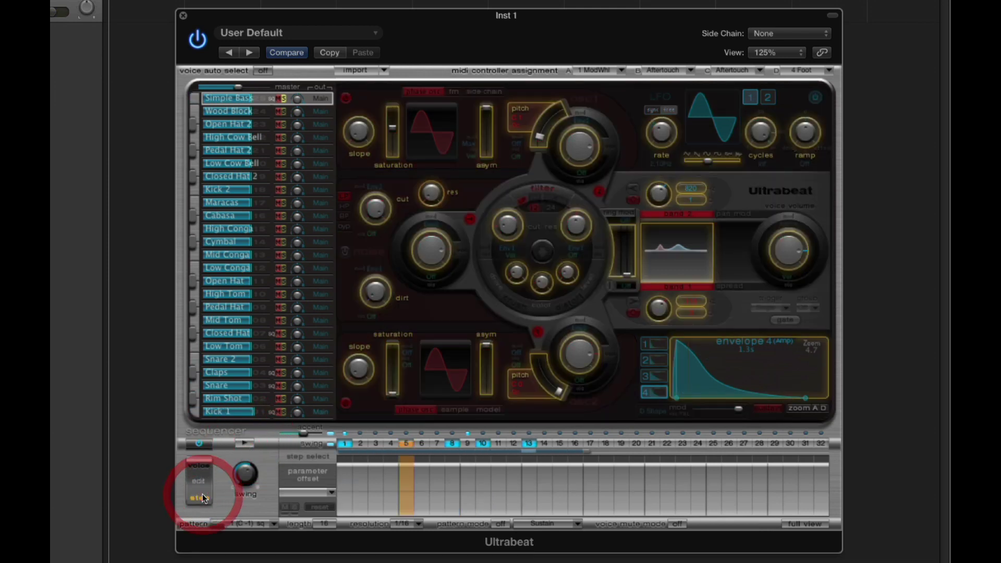
left_click(406, 457)
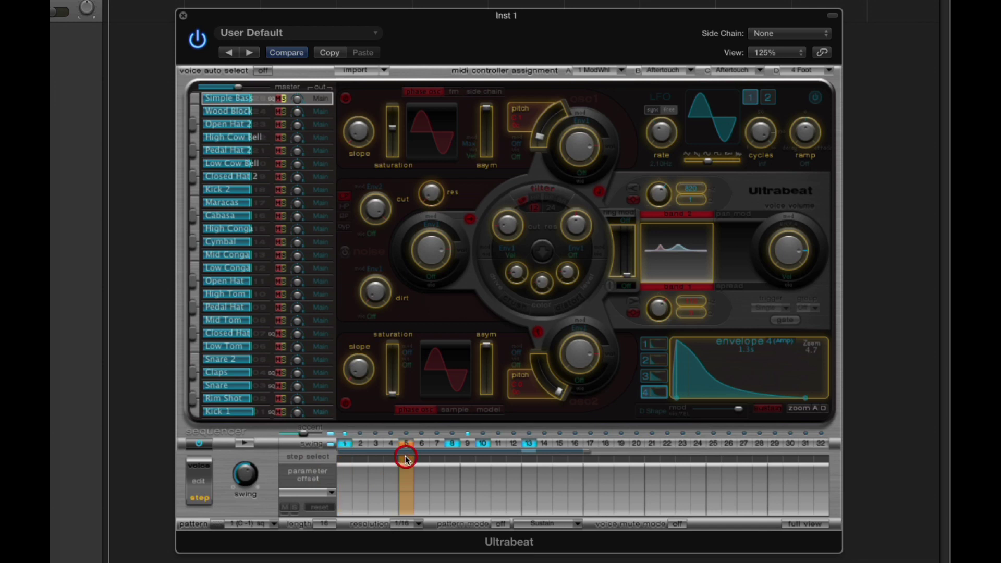
left_click(539, 138)
left_click_drag(540, 139, 543, 129)
left_click_drag(560, 394, 553, 389)
Set step 8 of Simple Bass to oscillator 1 pitch A#1 and oscillator 2 pitch A#0.
left_click(455, 457)
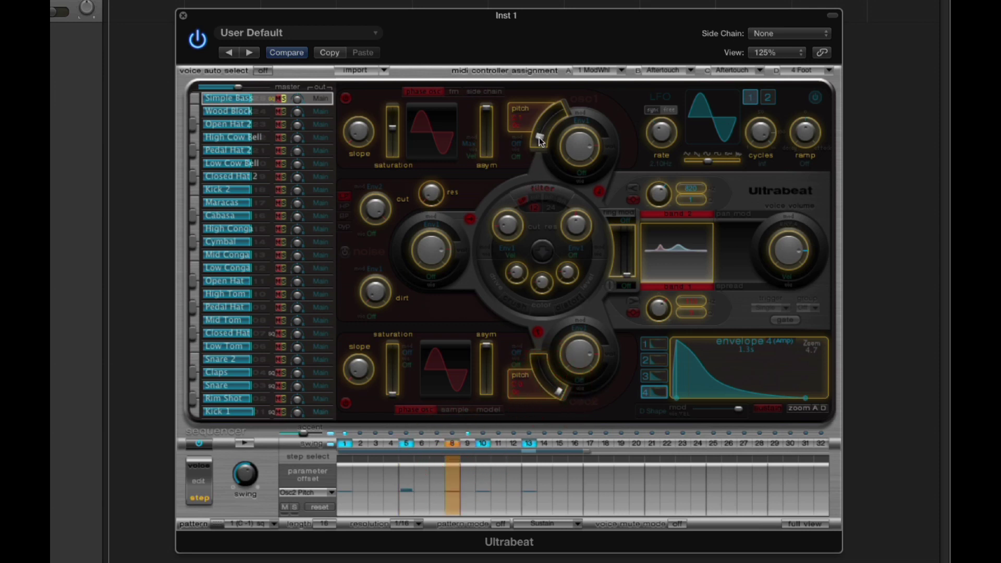
left_click_drag(541, 142, 546, 131)
left_click_drag(558, 392, 544, 380)
Set step 10 of Simple Bass to oscillator 1 pitch C2 and oscillator 2 pitch C1.
left_click(484, 459)
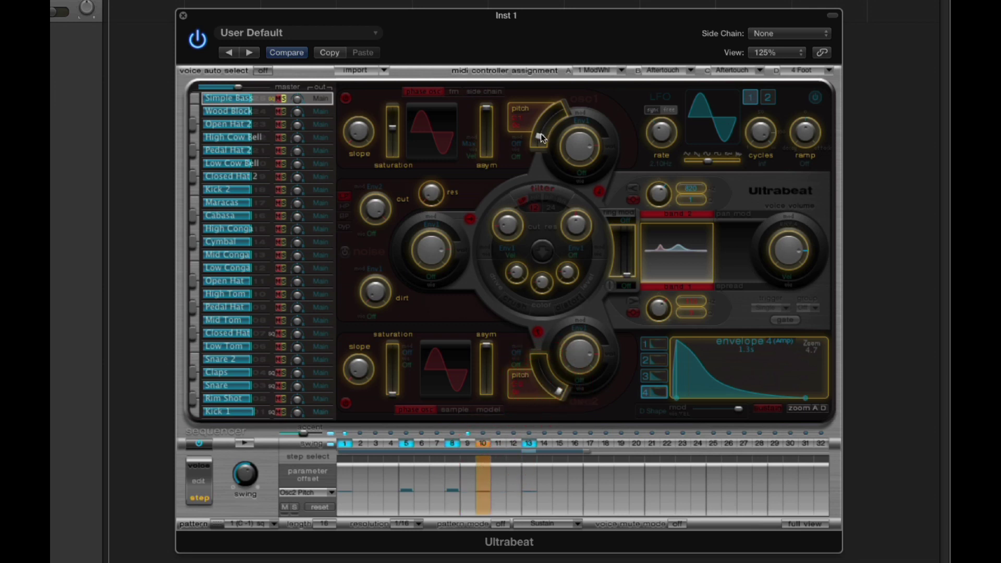
left_click_drag(541, 136, 546, 123)
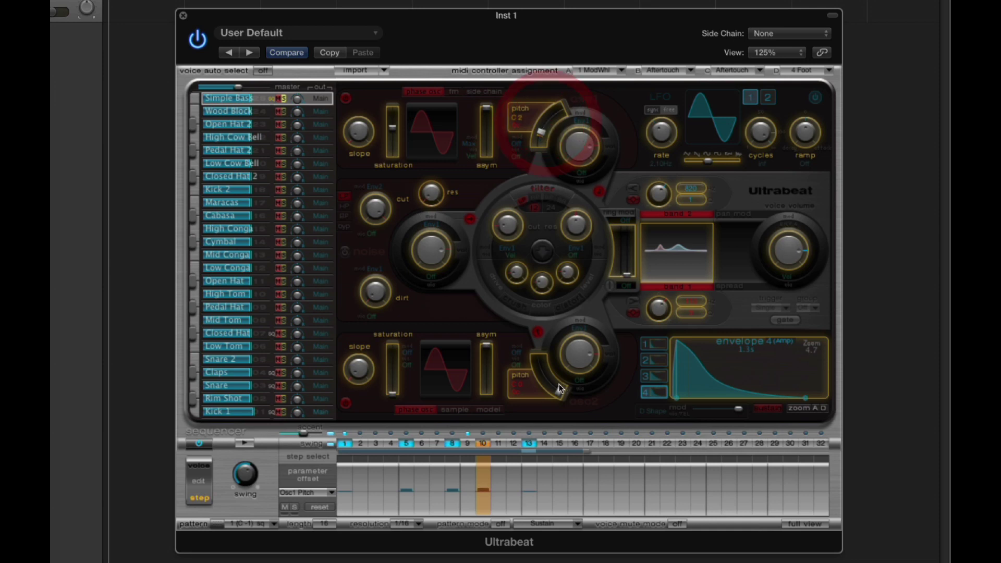
left_click_drag(558, 391, 546, 379)
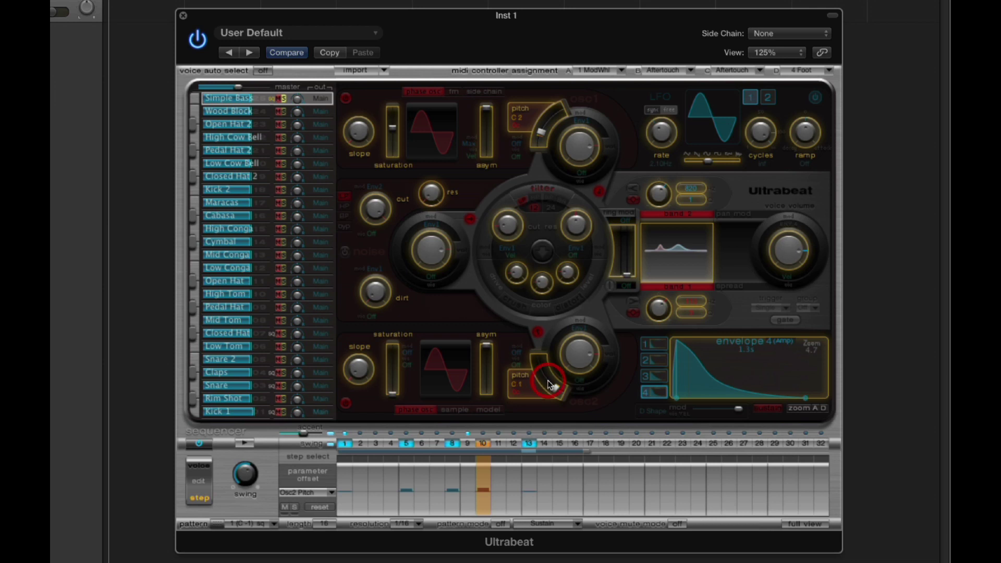
Check both oscillator pitches on steps 5, 8 and 10, and play the bass pattern briefly.
left_click(411, 463)
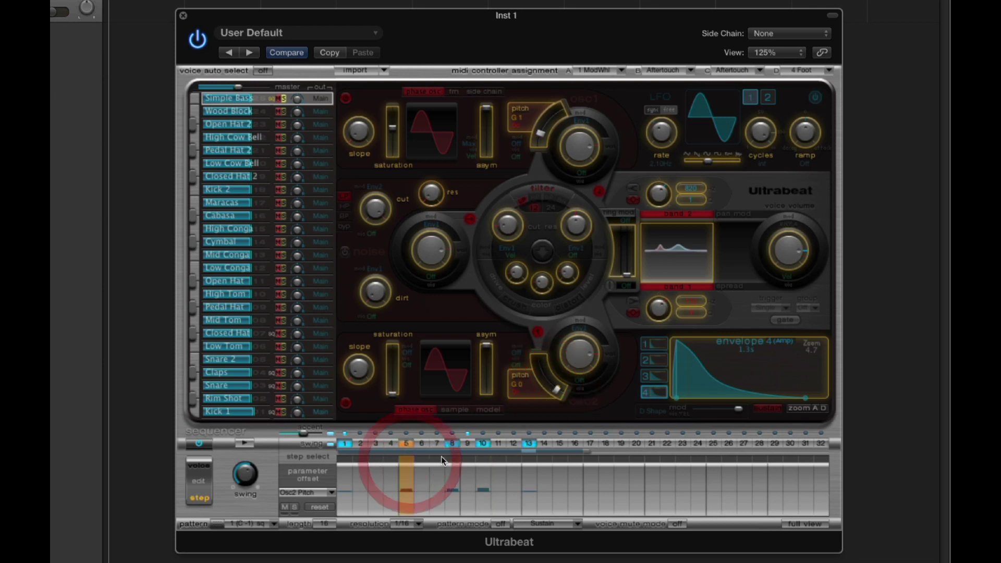
left_click(445, 459)
left_click(475, 459)
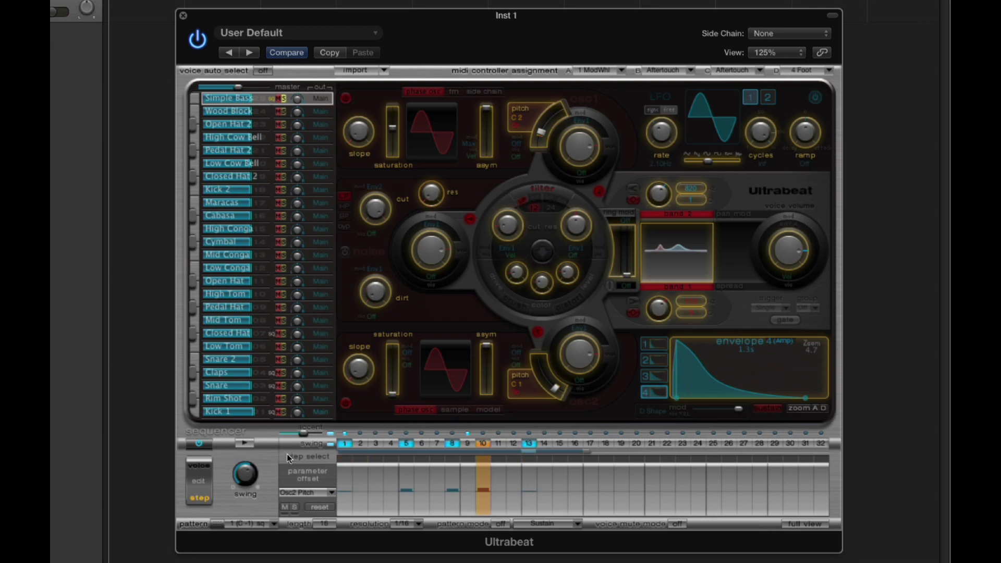
left_click(250, 445)
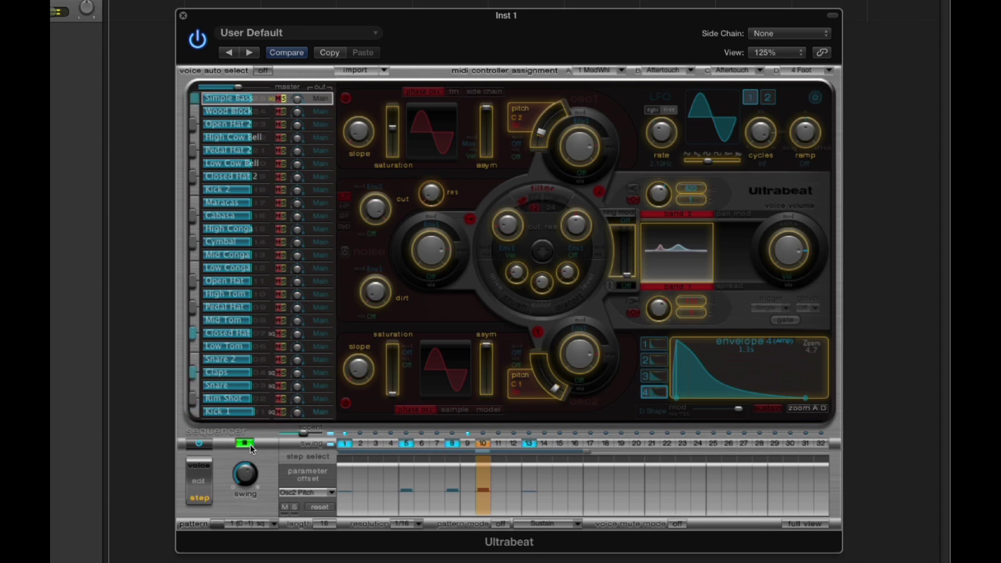
left_click(250, 446)
Review the oscillator pitches on steps 1, 5, 8, 10 and 13, and play the sequence again.
left_click(344, 463)
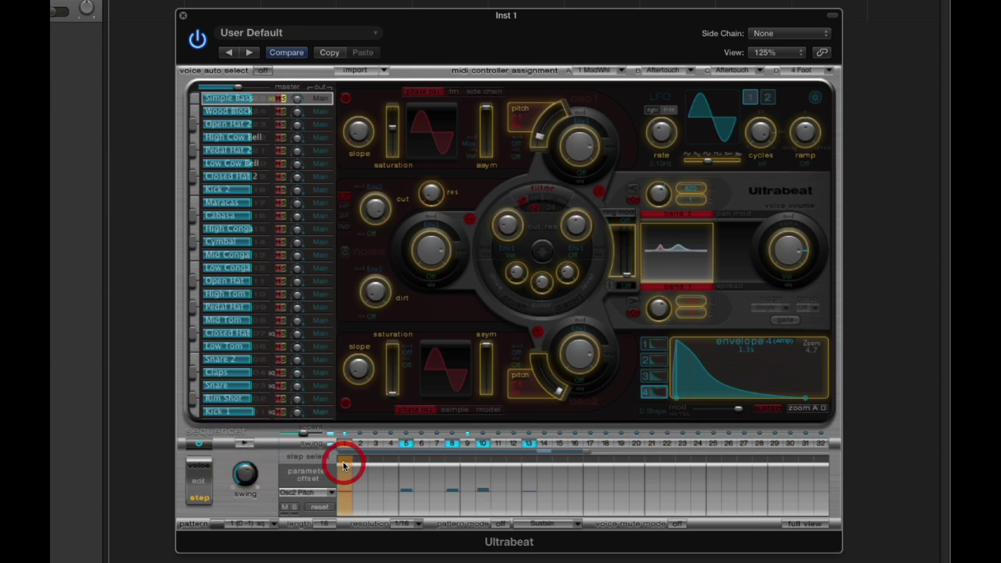
left_click(406, 459)
left_click(452, 459)
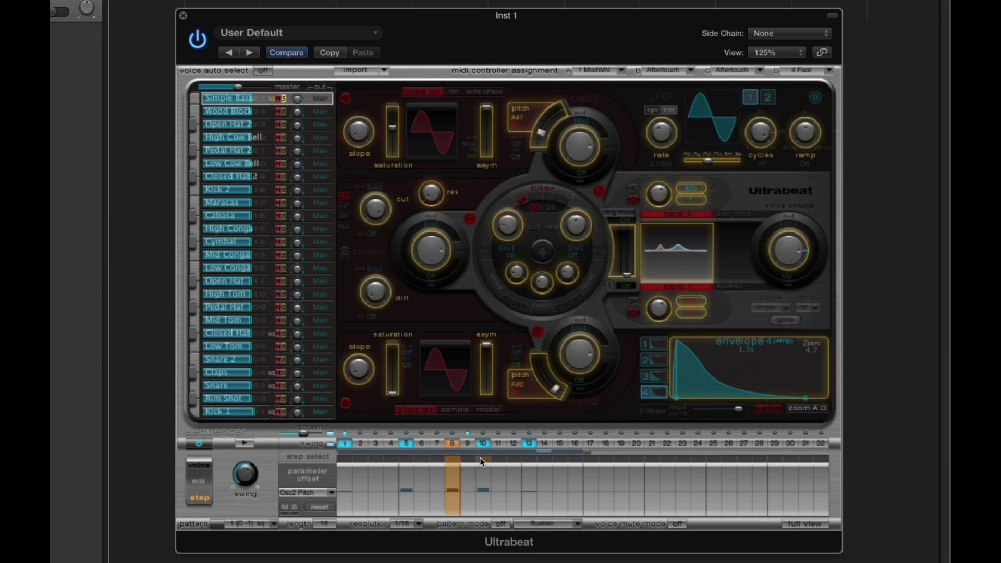
left_click(480, 459)
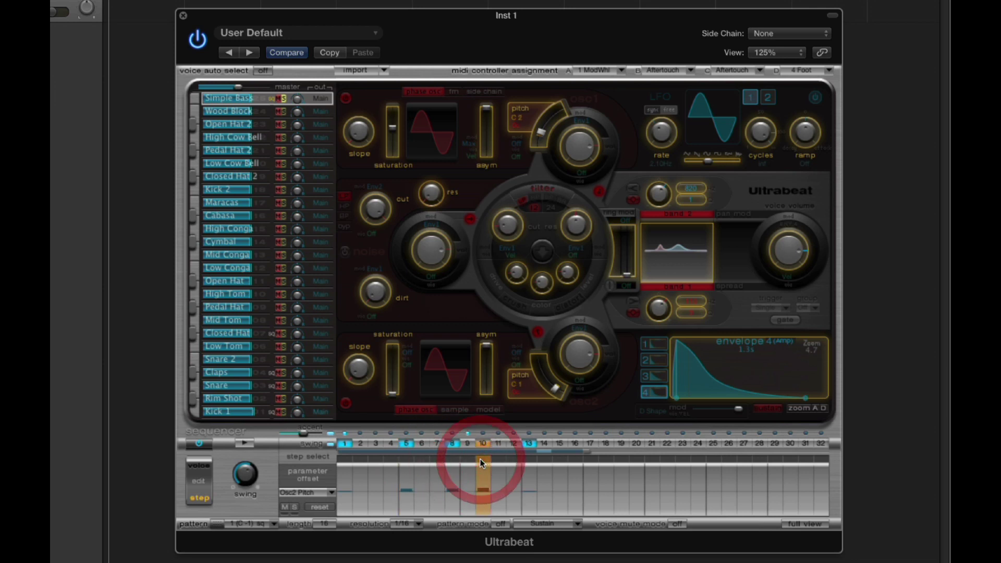
left_click(534, 461)
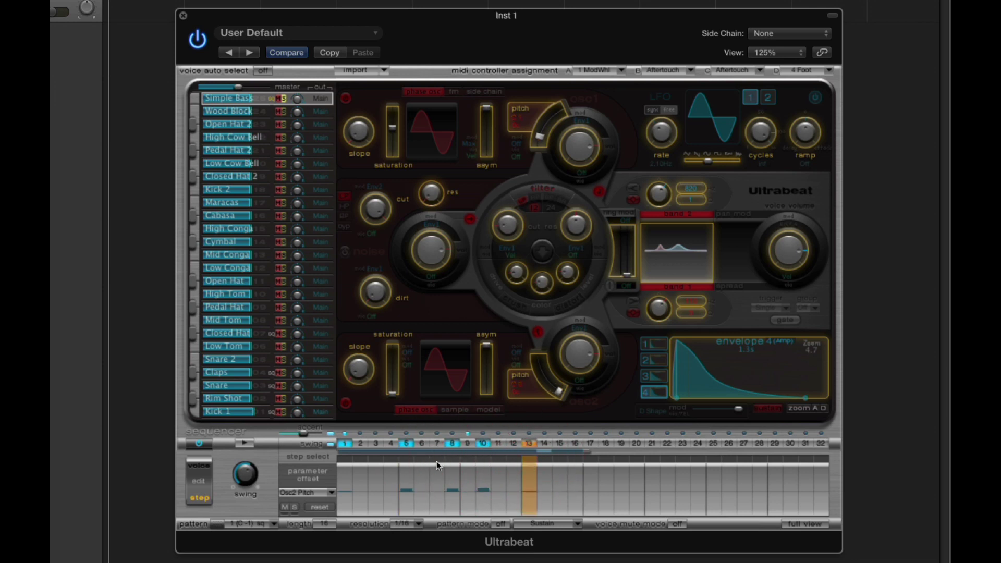
left_click(245, 443)
left_click(246, 444)
left_click(246, 444)
left_click(245, 443)
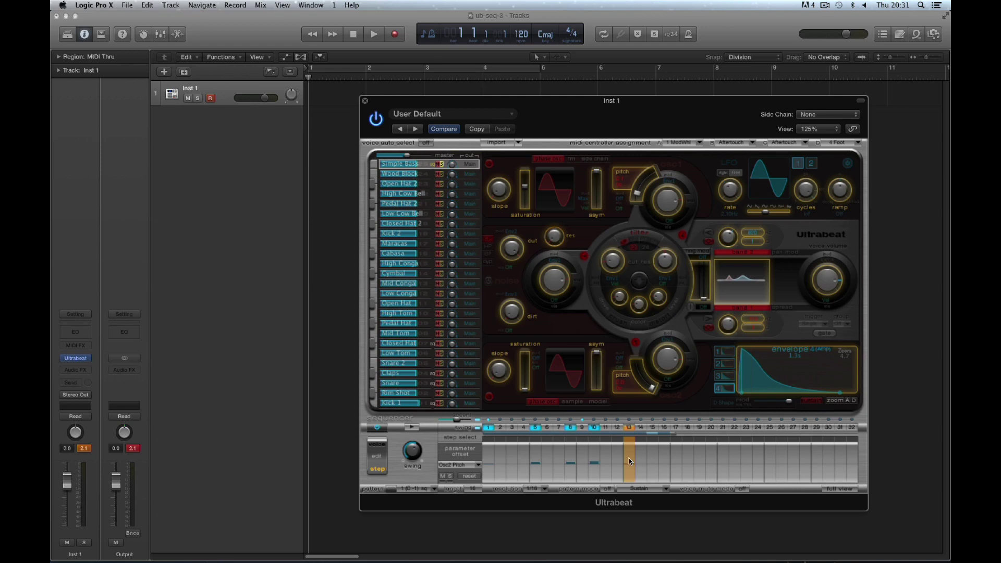
Move the Ultrabeat window clear of the track area and export the pattern in step edit mode to Inst 1 at bar 1.
left_click_drag(546, 104, 707, 117)
left_click(542, 462)
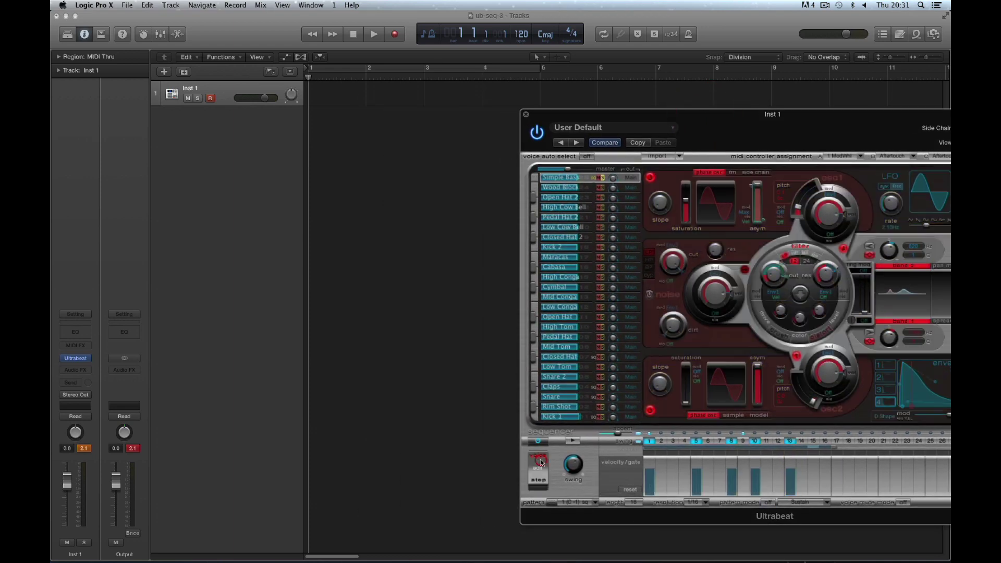
left_click(541, 477)
left_click_drag(555, 502, 331, 102)
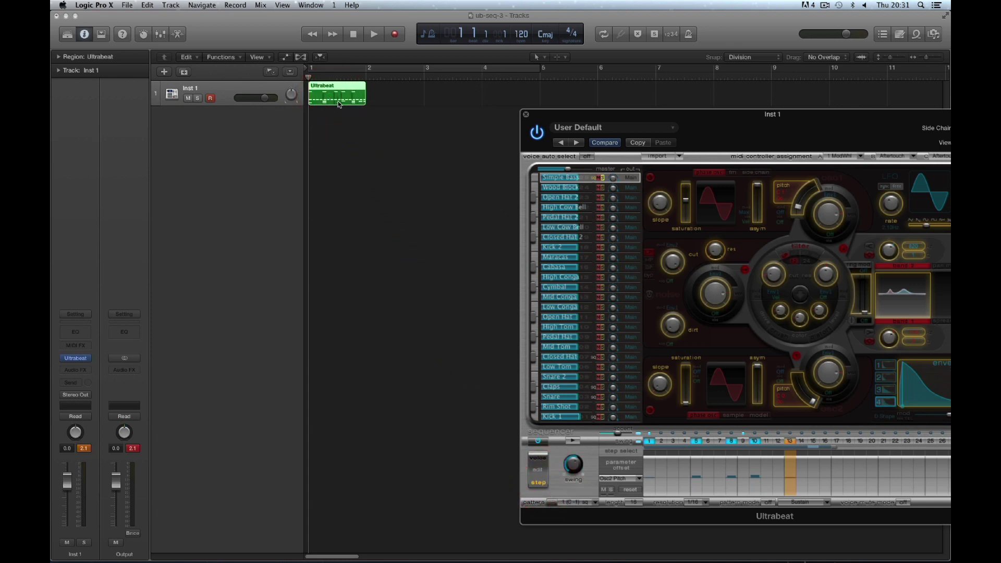
Turn off the Ultrabeat sequencer and play the exported region on the Inst 1 track.
left_click(540, 443)
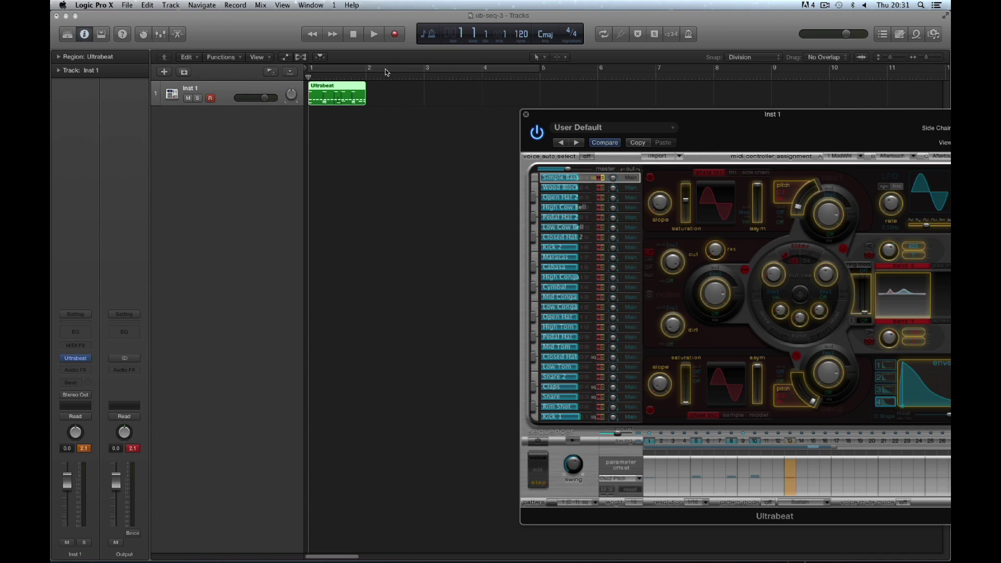
left_click(374, 35)
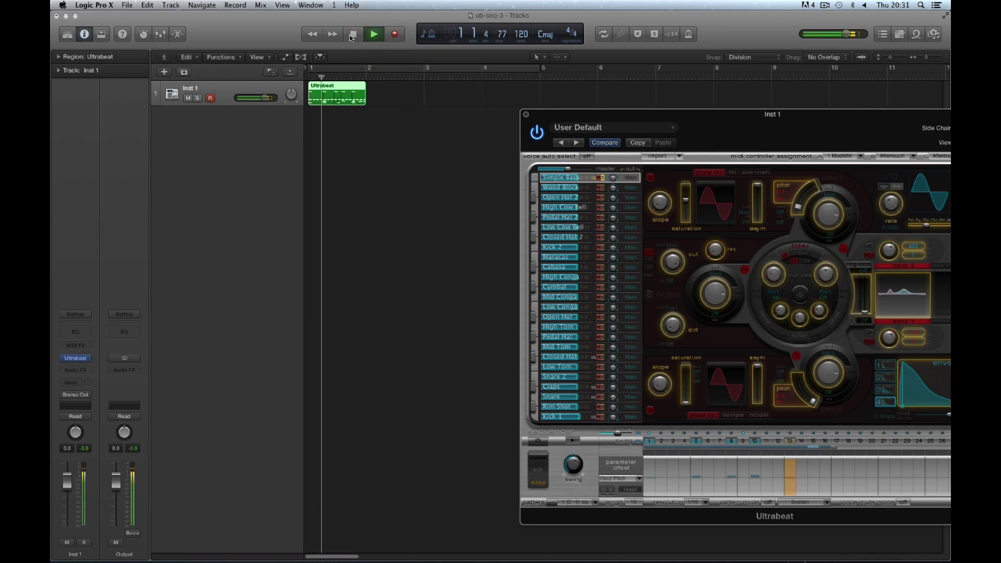
left_click(354, 35)
Replace the Ultrabeat region with the pattern exported in voice edit mode, with the sequencer turned on.
left_click(351, 90)
key("Delete")
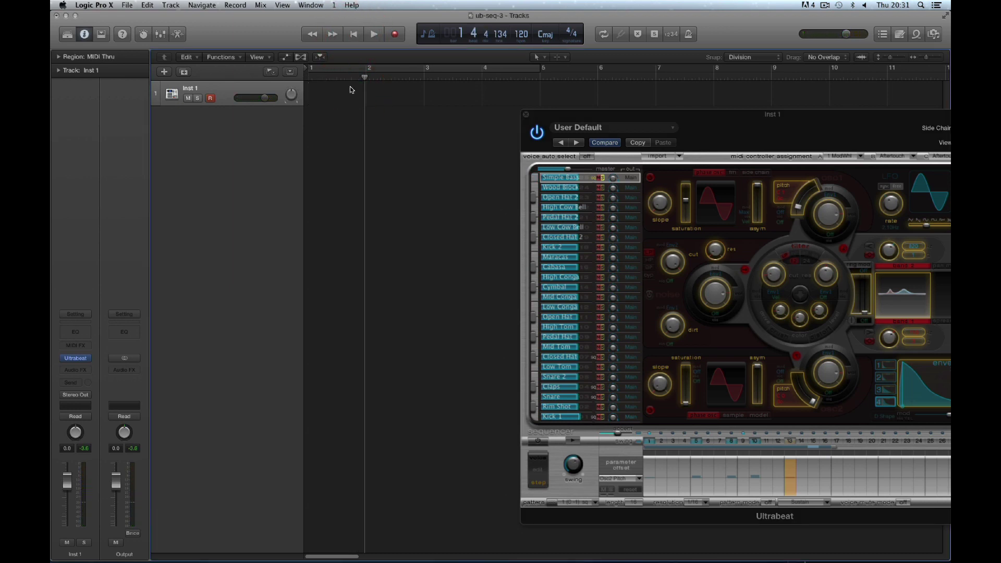
left_click(542, 458)
left_click(538, 441)
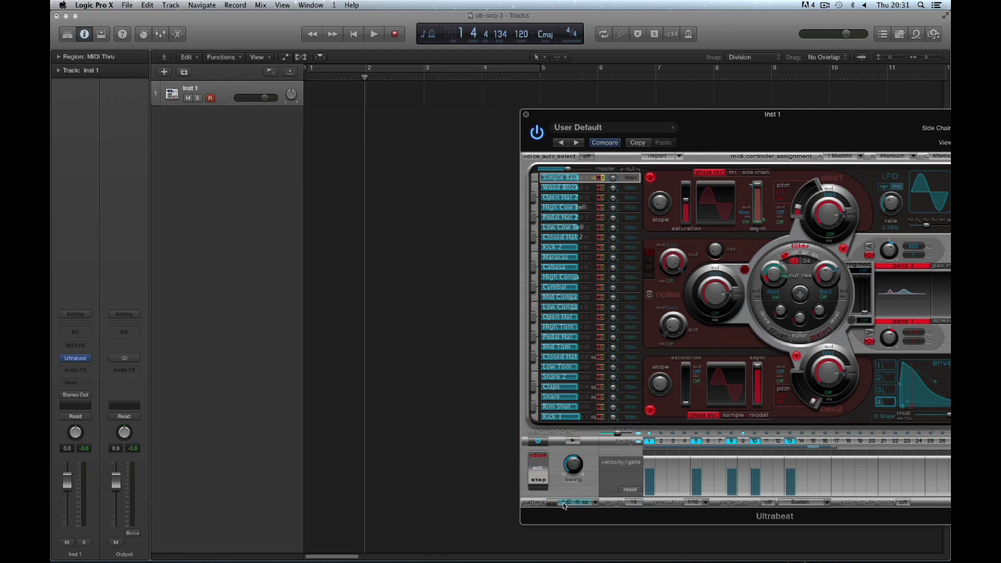
left_click_drag(554, 505, 333, 99)
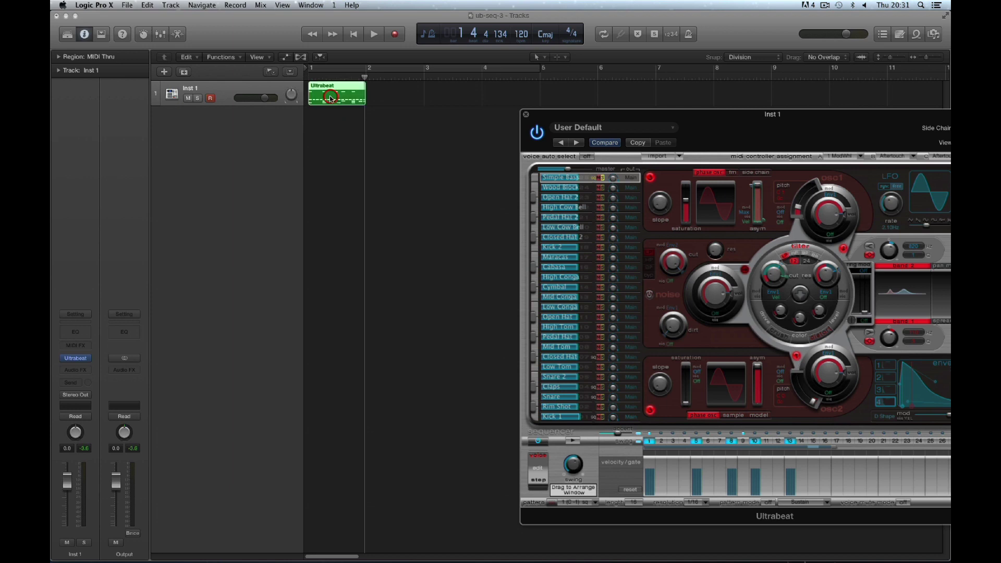
Turn off the Ultrabeat sequencer and play the region exported in voice edit mode from the project start.
left_click(354, 34)
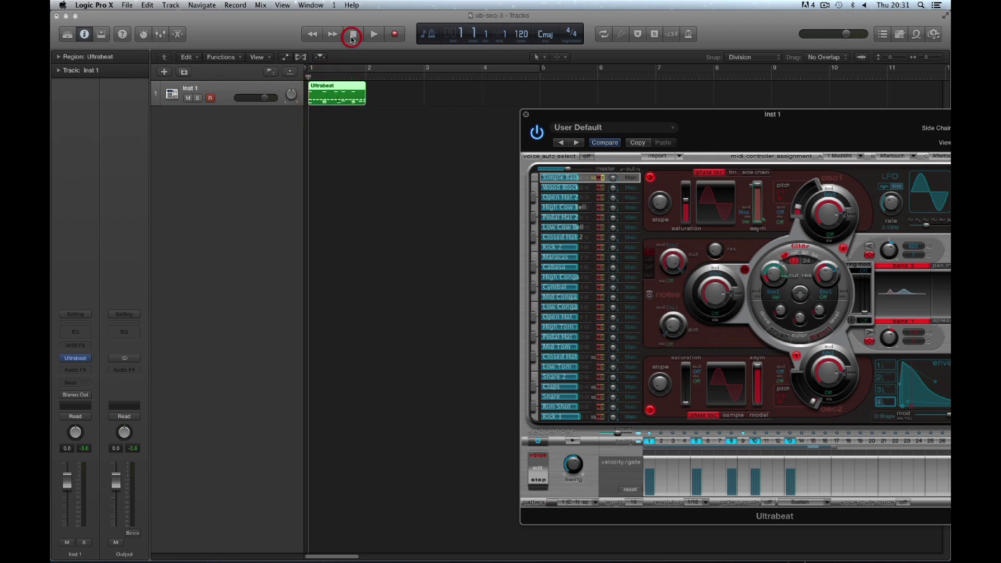
left_click(538, 441)
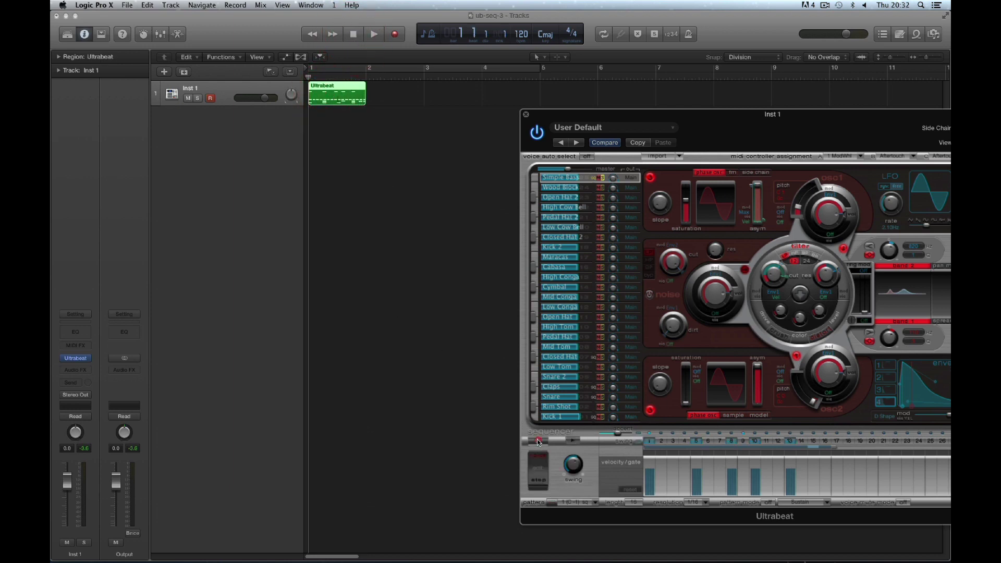
left_click(373, 38)
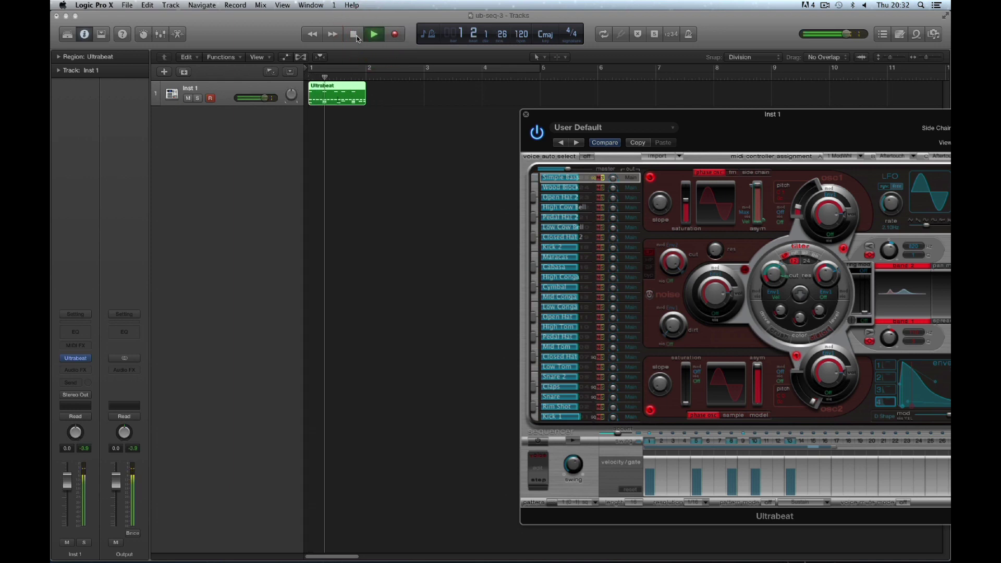
left_click(355, 36)
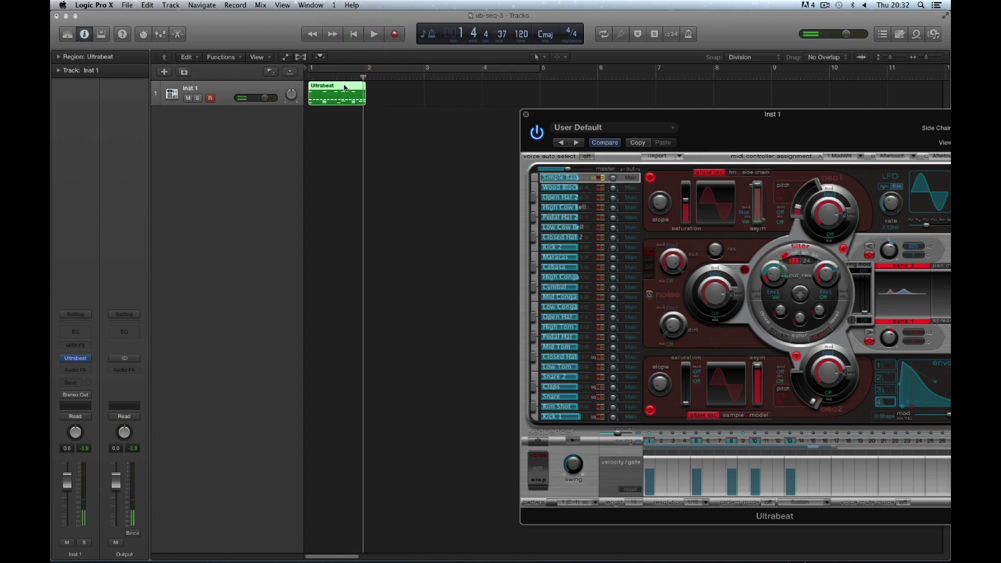
Replace the region with the pattern exported in step edit mode at bar 1, and play it from the start.
key("Delete")
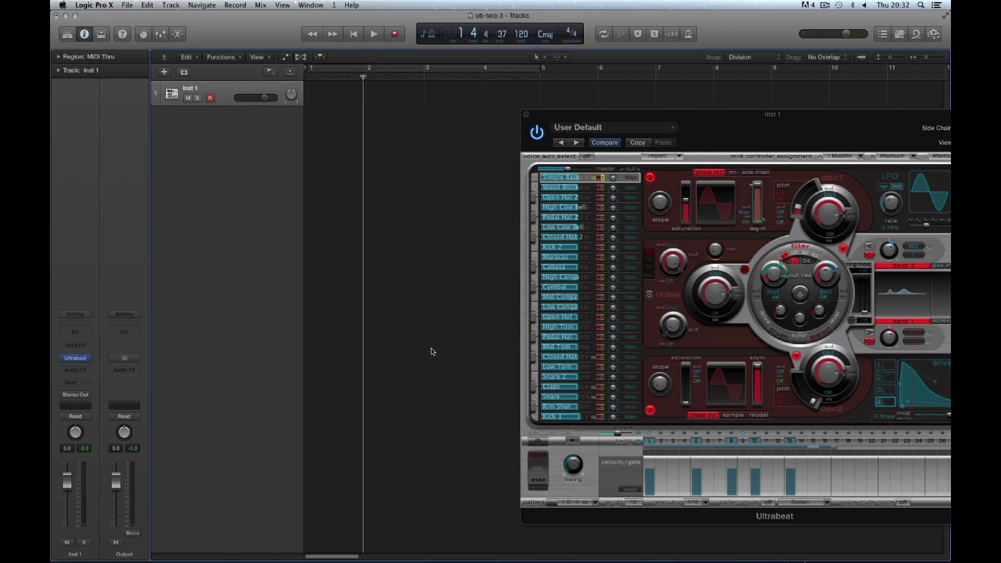
left_click(543, 481)
left_click_drag(546, 486, 325, 95)
left_click(353, 34)
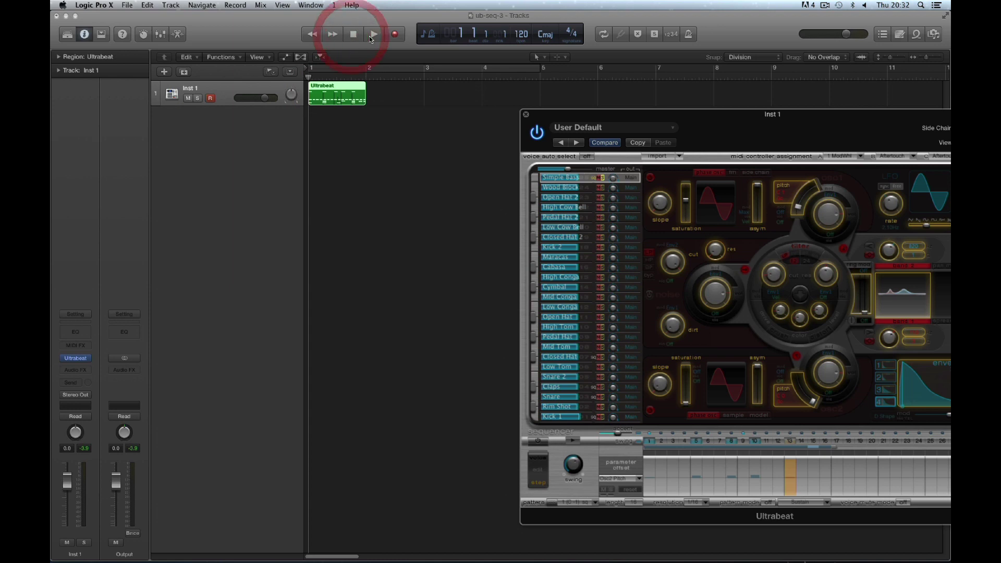
left_click(376, 34)
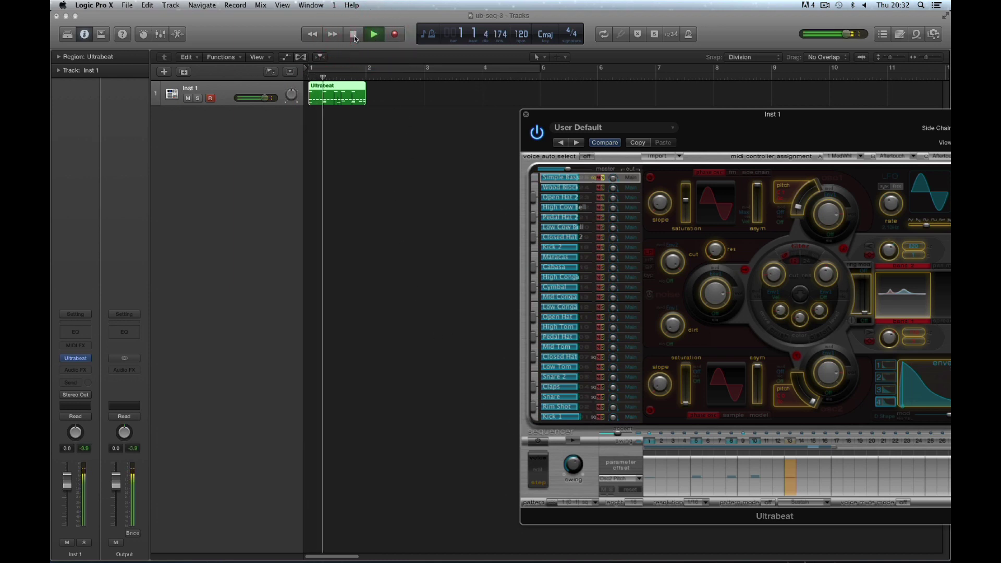
left_click(355, 35)
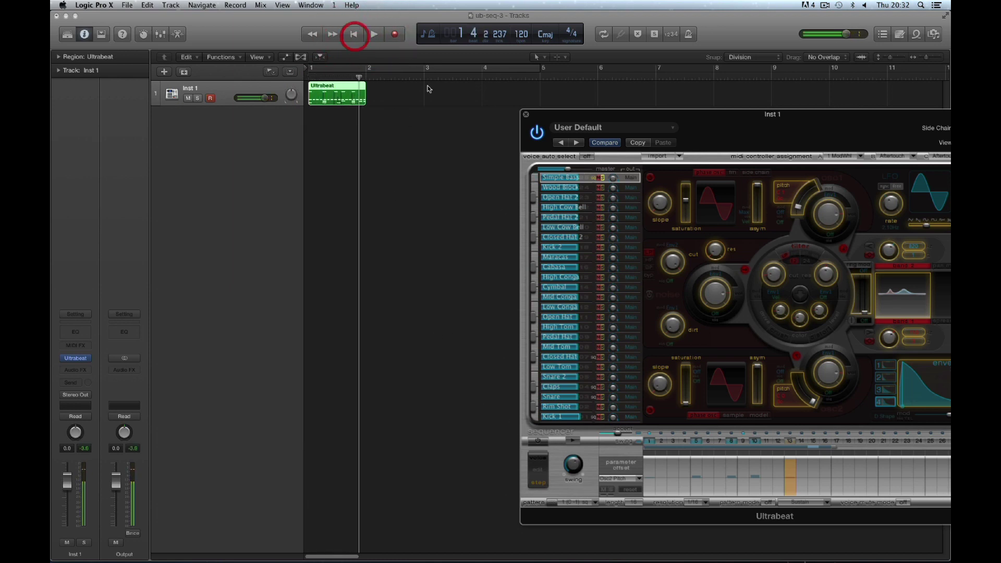
Open the Ultrabeat region in the Piano Roll and toggle the Simple Bass solo in the plug-in window, leaving that window closed.
left_click(526, 114)
double_click(348, 88)
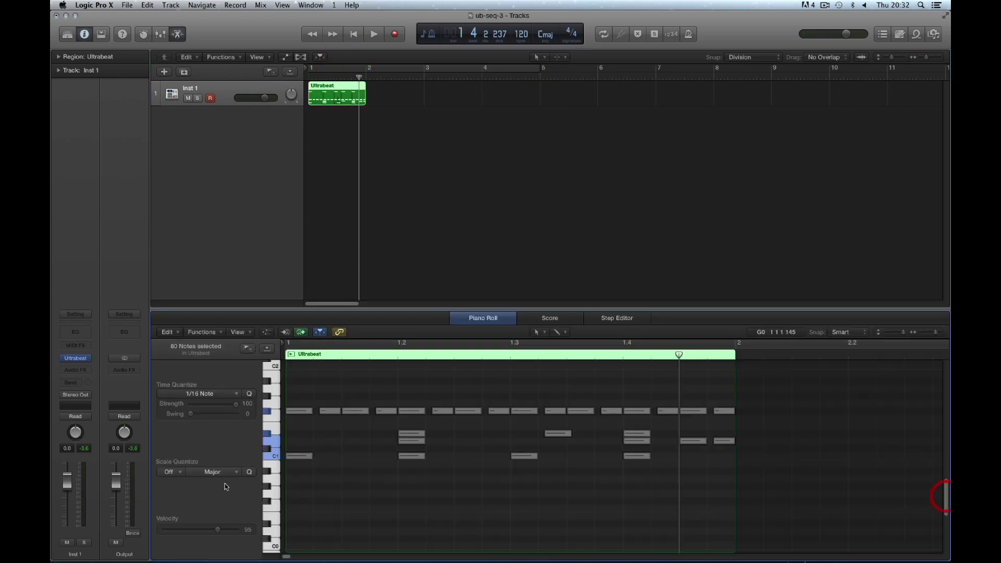
left_click(77, 358)
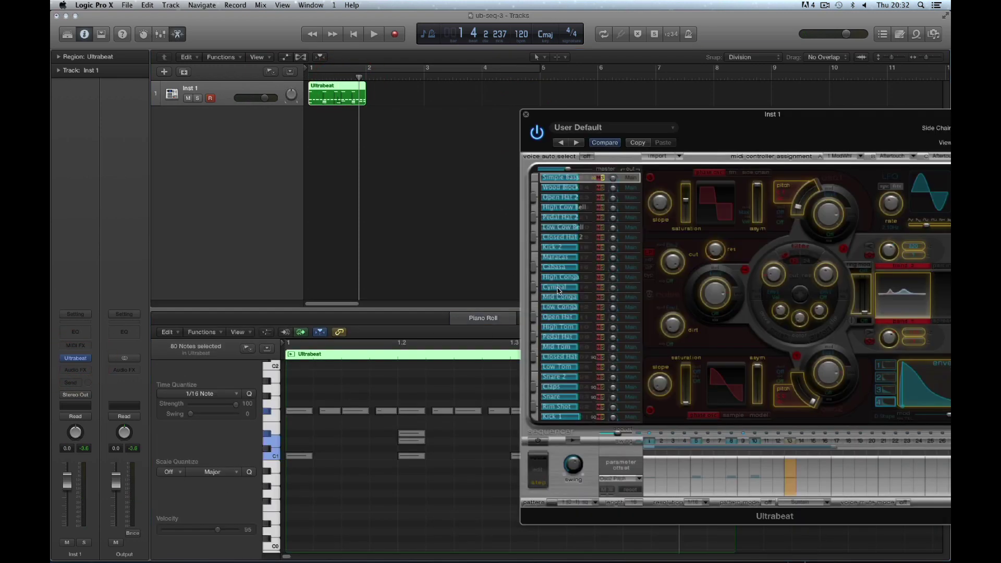
left_click(603, 178)
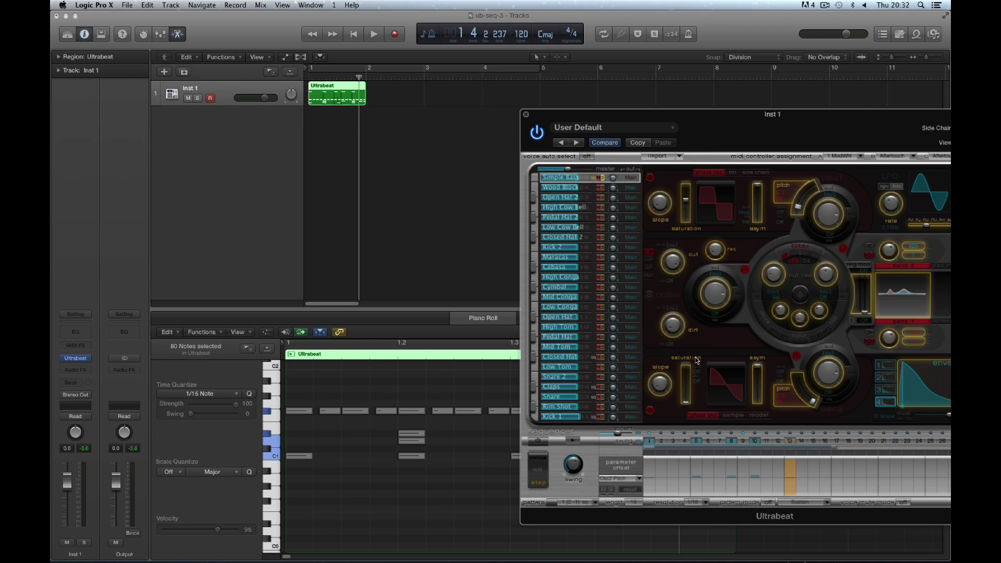
left_click(526, 115)
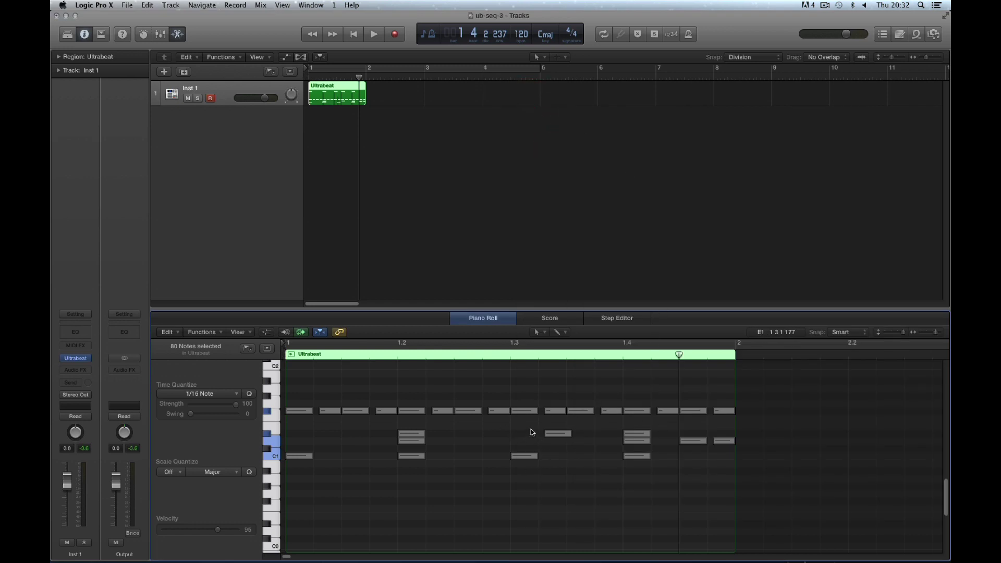
Show the MIDI controller lane beneath the Simple Bass C3 notes in the Piano Roll.
left_click_drag(946, 489, 948, 466)
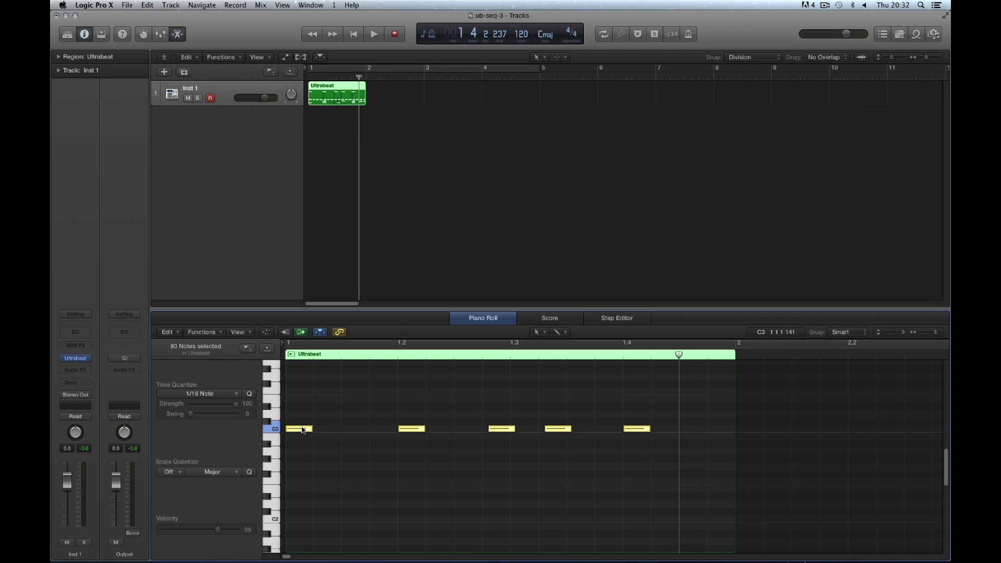
key("a")
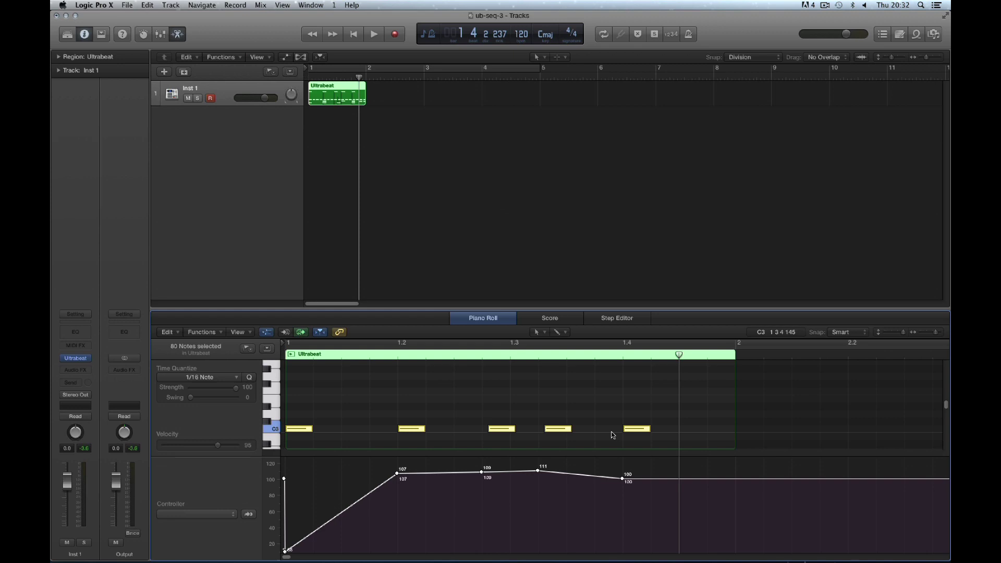
Examine the MIDI controller lanes recorded under the Simple Bass C3 notes, ending on Note Velocity, and hide the controller lane.
key("Down")
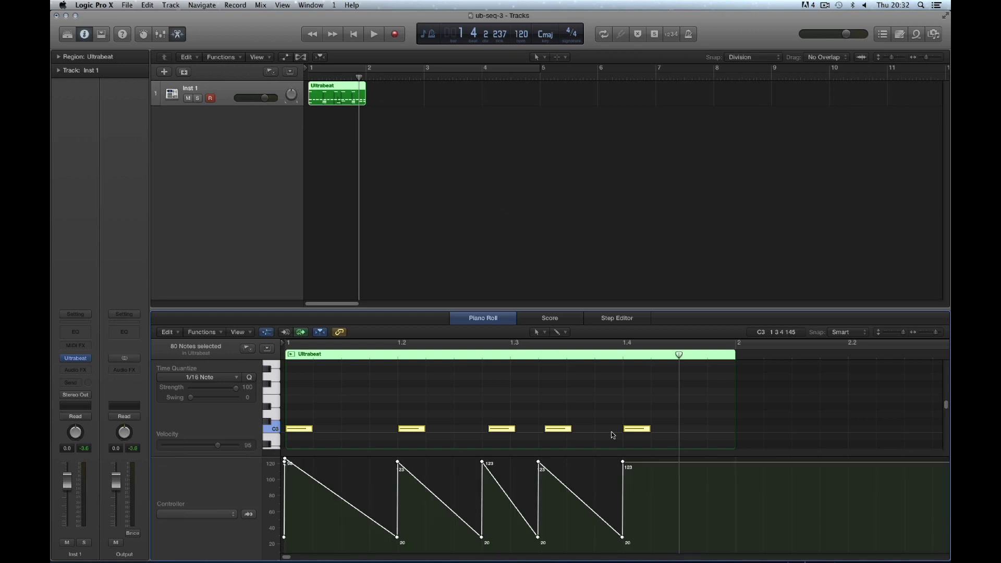
key("Down")
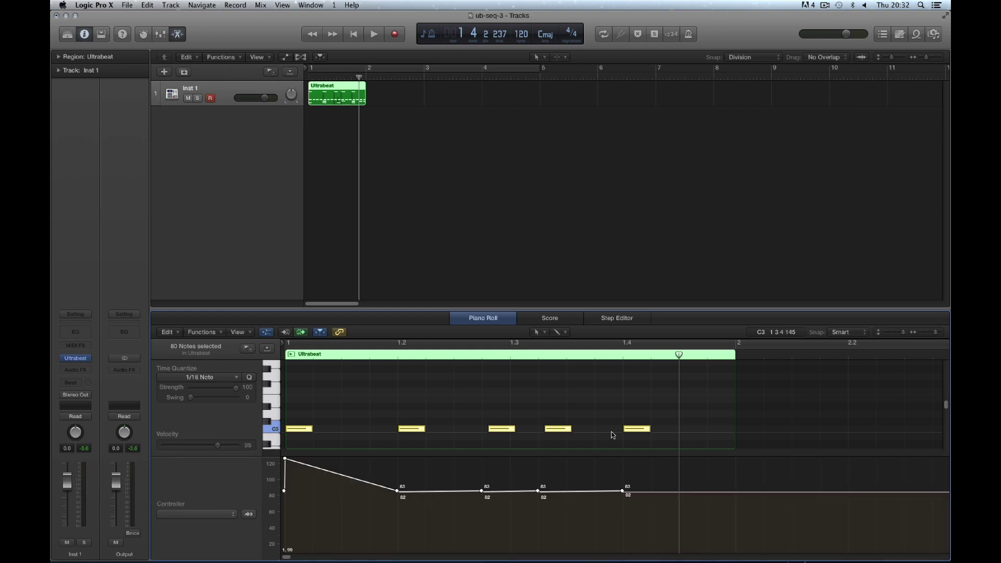
key("Down")
key("a")
key("a")
key("Up")
key("Up")
key("Down")
key("Up")
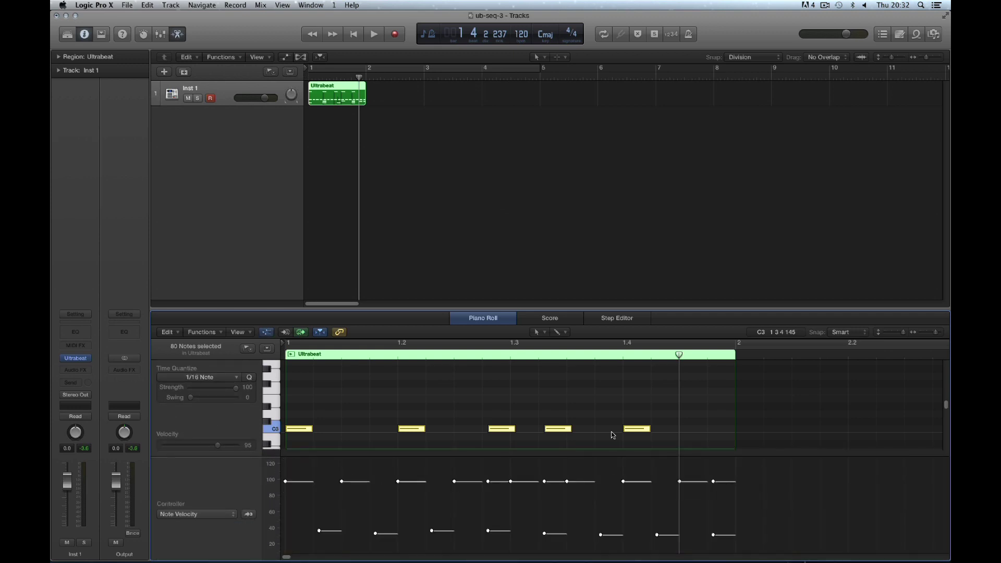
key("a")
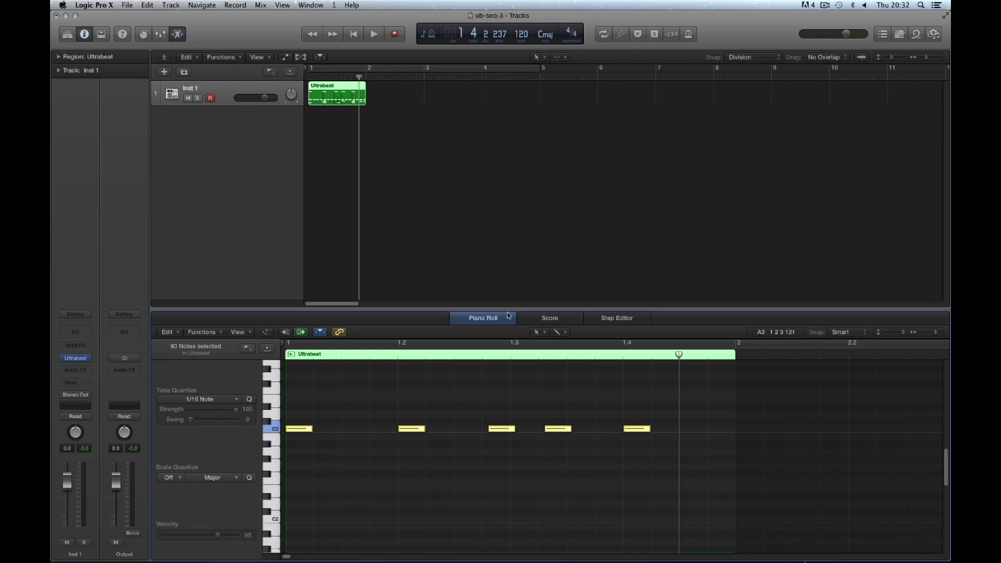
Play the Ultrabeat region from the project start and stop playback.
left_click(355, 34)
key("space")
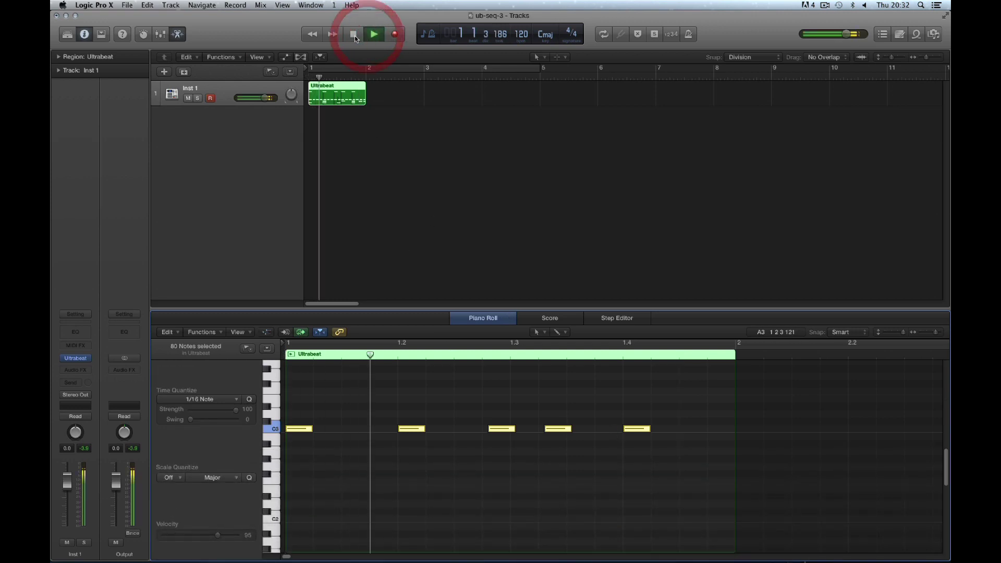
left_click(354, 34)
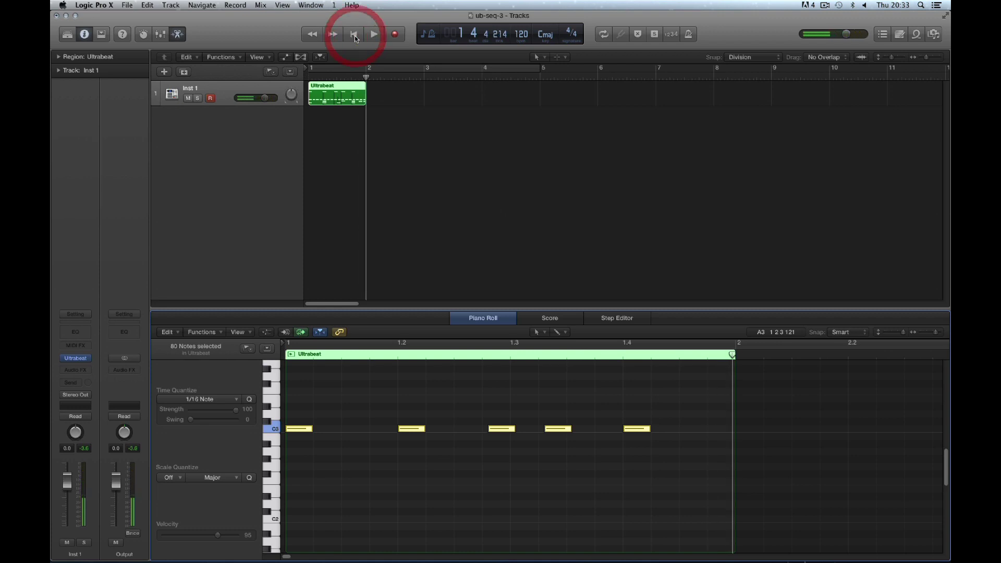
Reopen the Ultrabeat plug-in window with the Piano Roll closed, and delete the Ultrabeat region from the Inst 1 track.
left_click(76, 358)
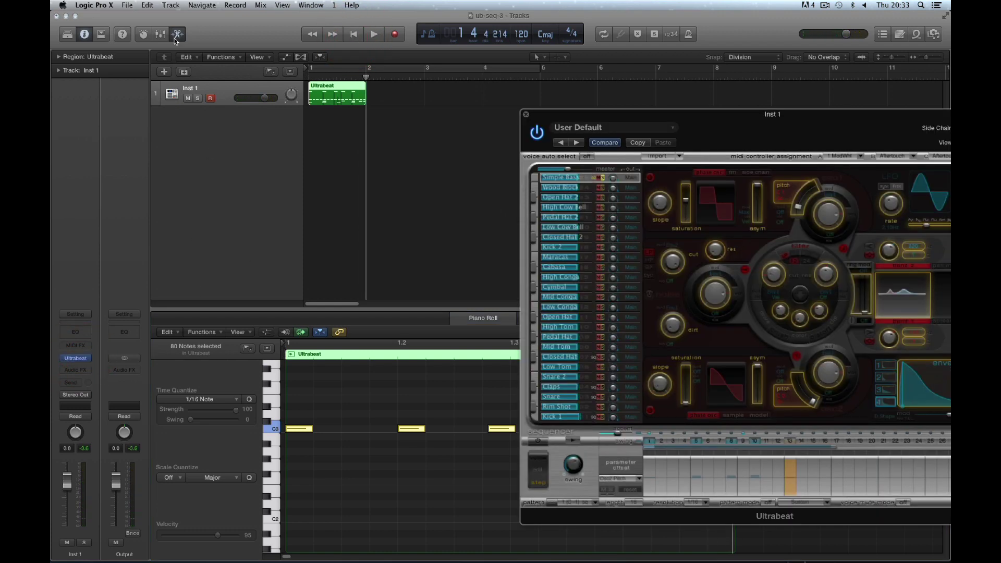
left_click(176, 34)
left_click(338, 93)
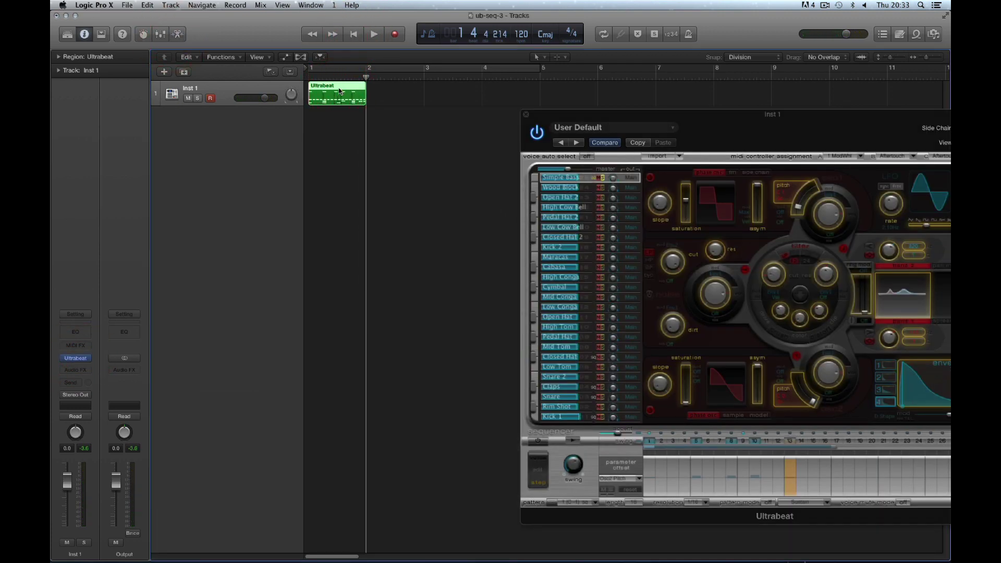
key("Delete")
key("Return")
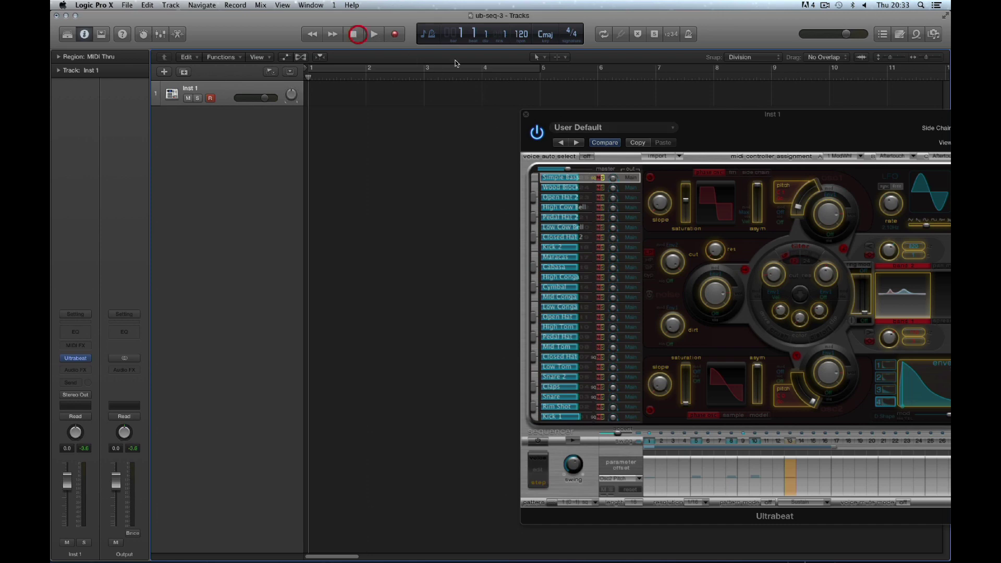
left_click_drag(560, 116, 391, 99)
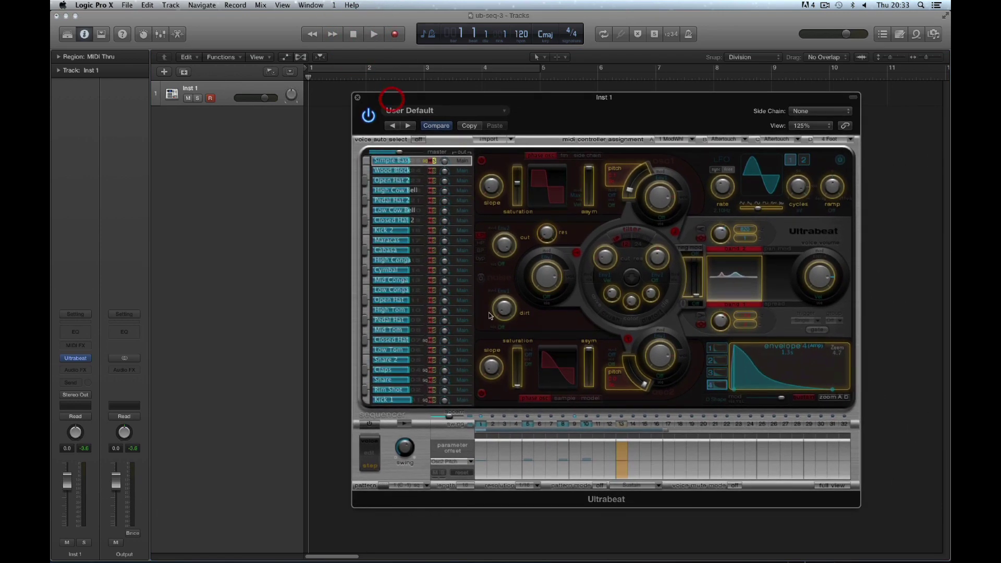
Turn on the Ultrabeat sequencer and reset the Simple Bass parameter offsets for Osc1 Pitch and Osc2 Pitch.
left_click(369, 423)
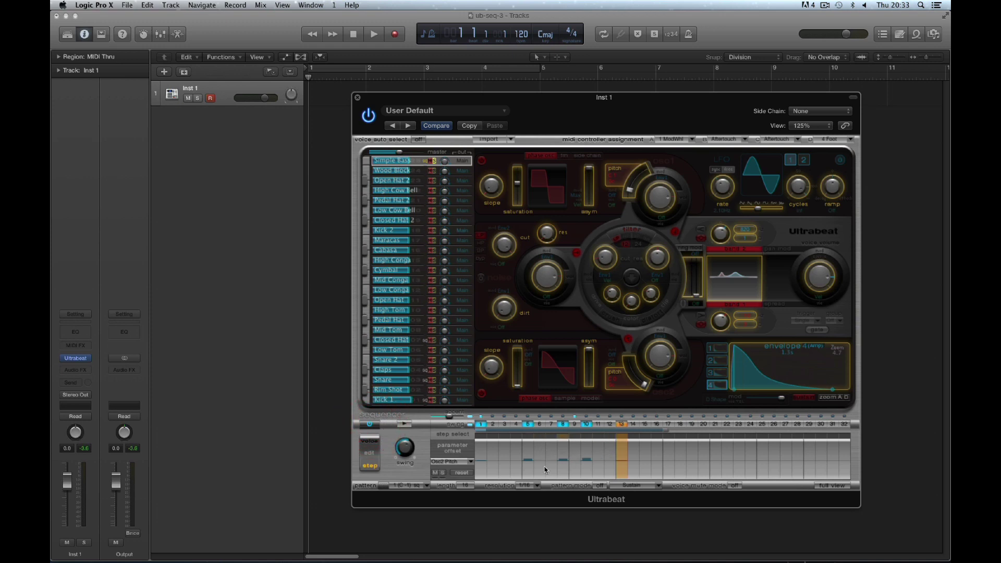
left_click(467, 462)
left_click(470, 452)
left_click(467, 464)
left_click(470, 466)
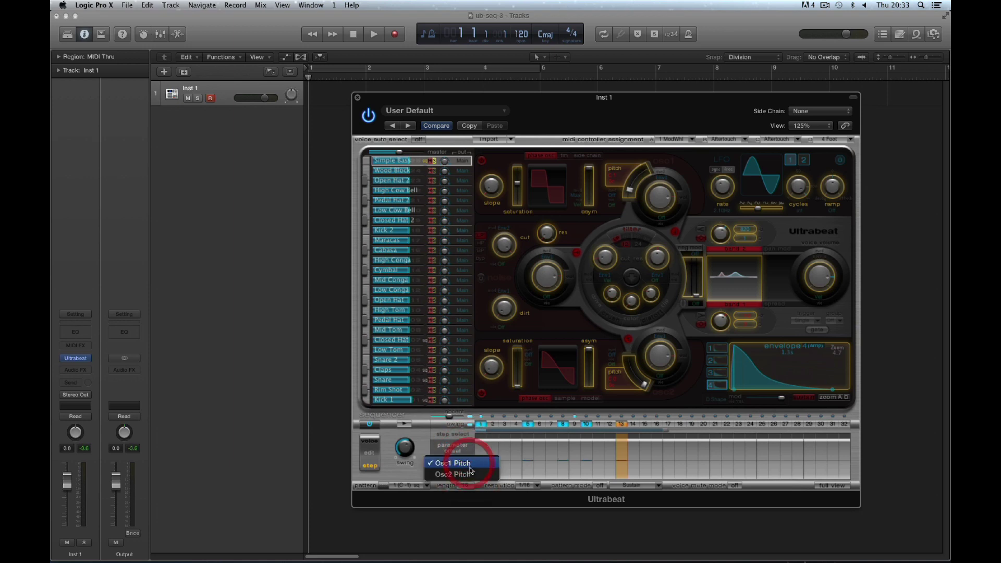
left_click(469, 474)
left_click(468, 474)
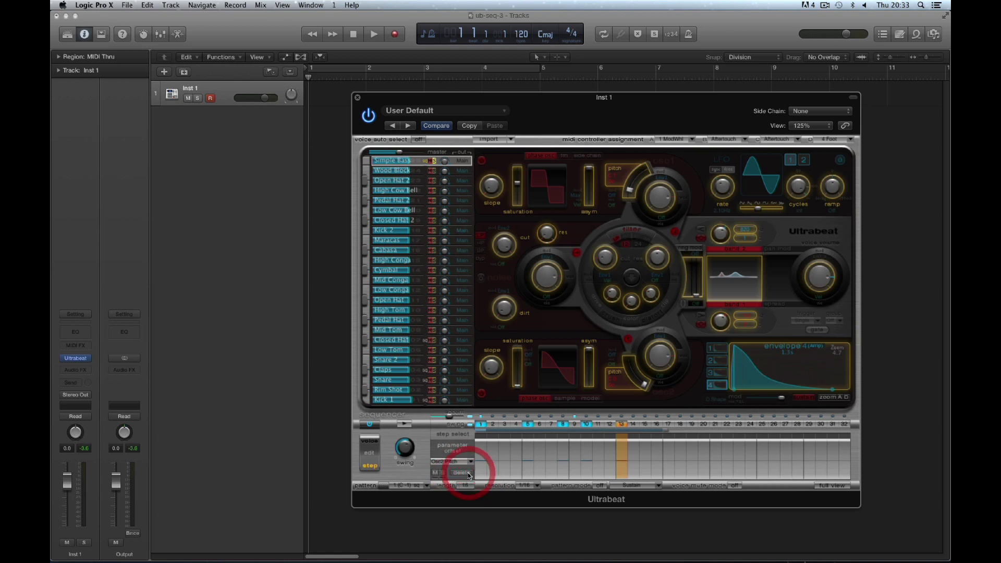
Delete the Simple Bass Osc1 Pitch and Osc2 Pitch offset entries, and audition the pattern in the Ultrabeat sequencer.
left_click(410, 428)
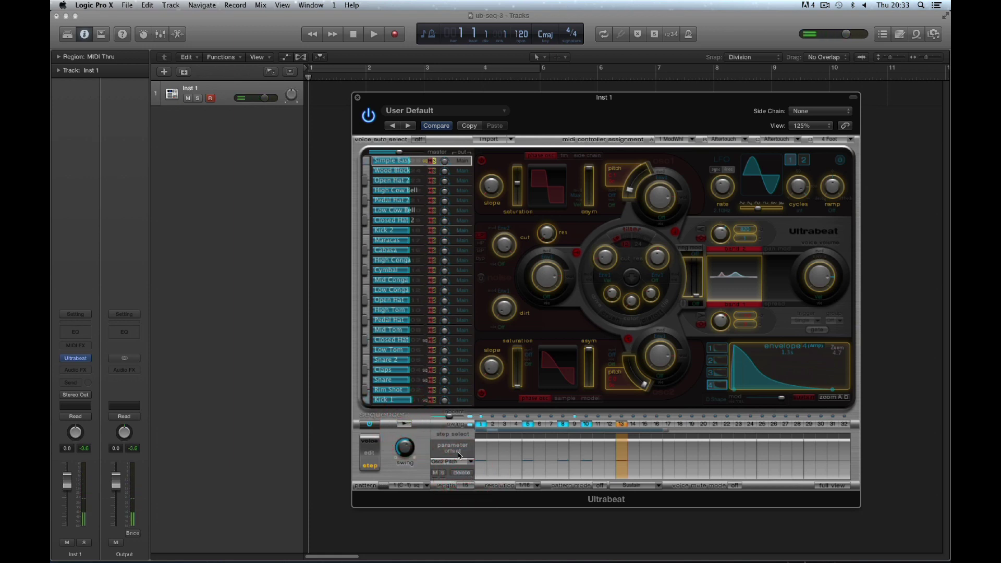
left_click(469, 474)
left_click(463, 472)
left_click(405, 425)
left_click(405, 424)
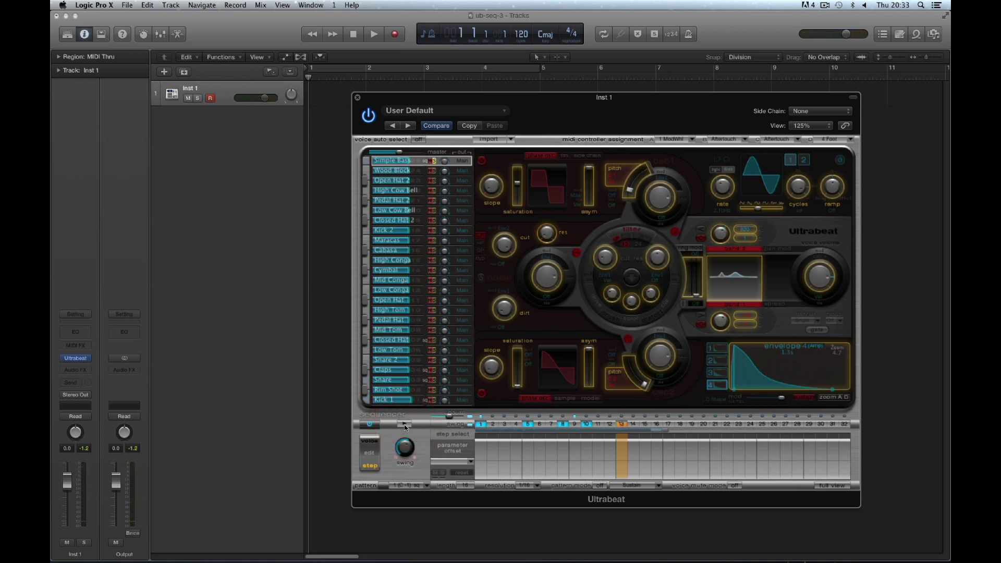
Switch the Ultrabeat sequencer to voice edit mode and back to step edit mode.
left_click(373, 459)
left_click(373, 462)
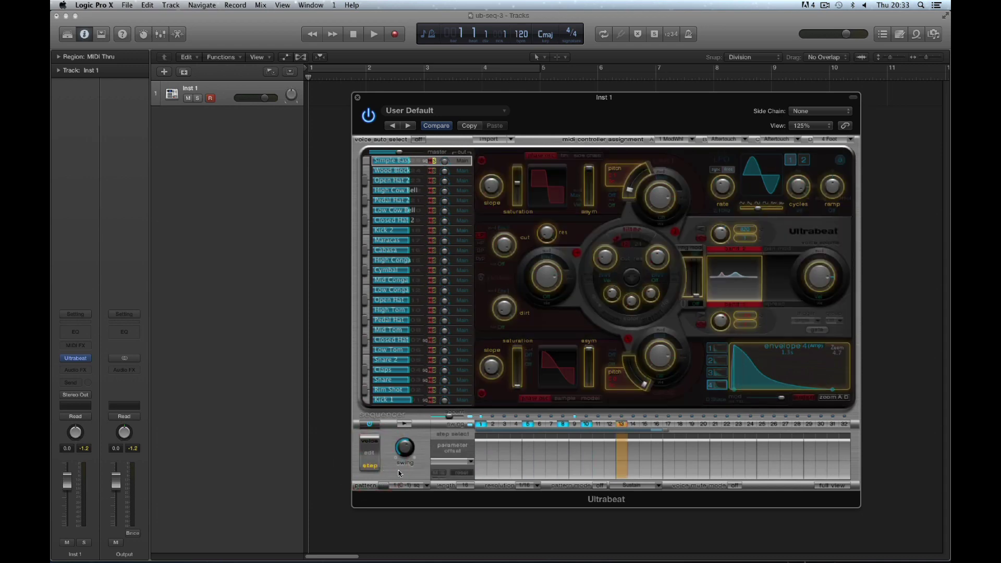